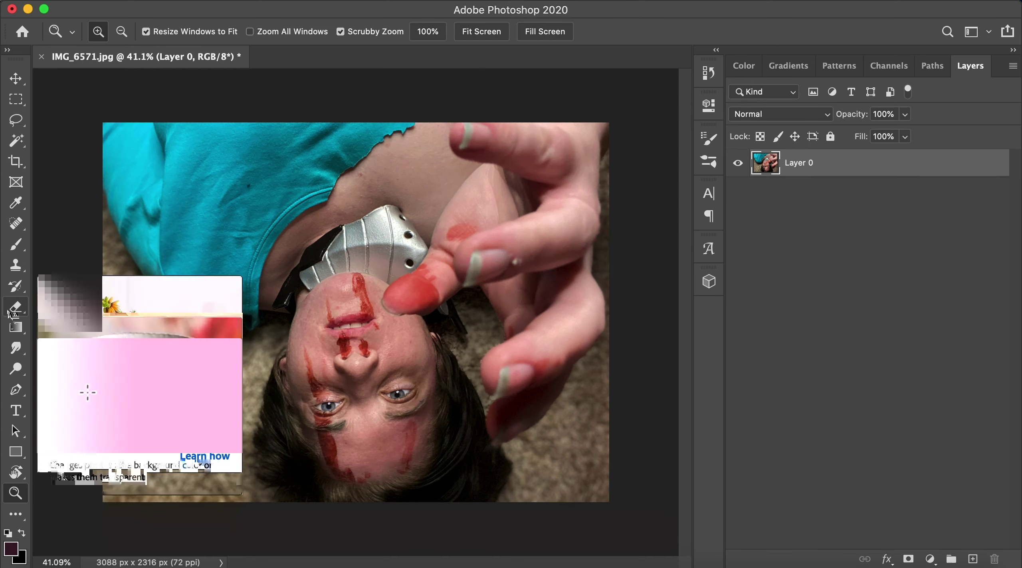
Select the outstretched hand and fingers on the photo layer with the Quick Selection tool.
left_click(19, 144)
left_click(100, 155)
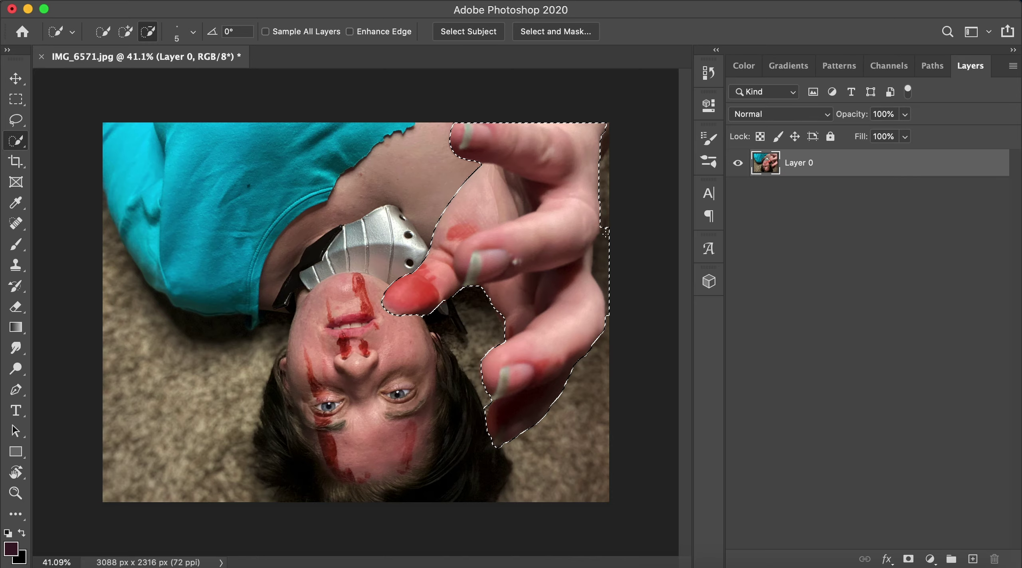
Fill the selected hand with purple on a new layer, keep Normal blending and lower that layer's opacity.
left_click(972, 559)
left_click(744, 66)
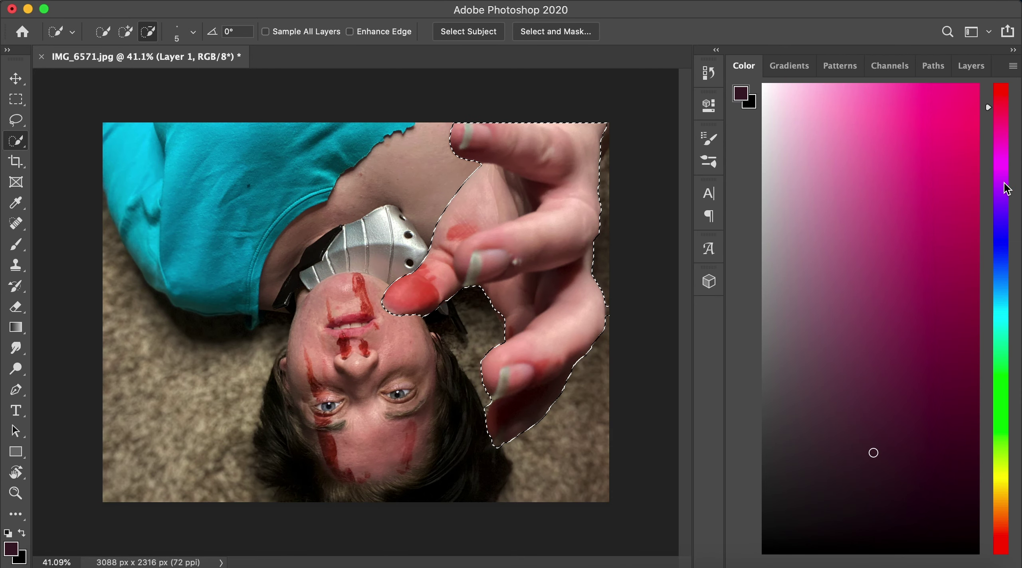
left_click(1000, 192)
left_click(846, 354)
left_click(971, 66)
left_click_drag(15, 328, 42, 339)
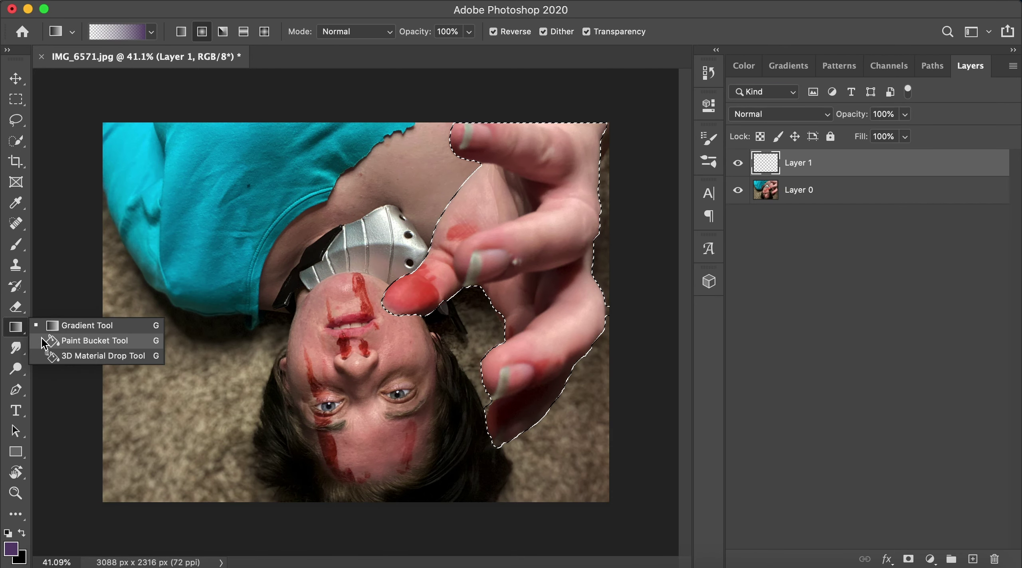
left_click(44, 341)
left_click(519, 234)
left_click_drag(867, 130, 909, 133)
left_click(781, 114)
left_click(782, 116)
left_click(905, 114)
Fill the selected hand with a very dark purple on a new layer directly above the photo and reduce that layer's opacity.
left_click(799, 190)
left_click(972, 560)
left_click(743, 66)
left_click(870, 447)
left_click(972, 66)
left_click(519, 429)
left_click(905, 115)
left_click_drag(909, 134, 871, 134)
Set the opacity of the first purple hand layer, Layer 1, to 36%.
left_click(855, 160)
left_click(905, 114)
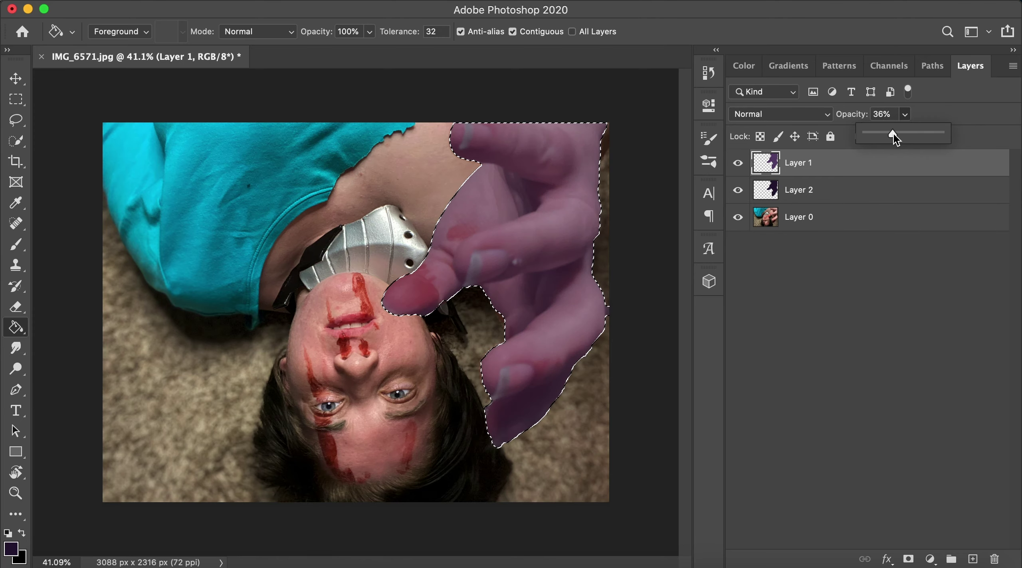
left_click(874, 196)
Fill the selected hand with a light purple on another new layer.
left_click(973, 559)
left_click(744, 65)
left_click(838, 172)
left_click(970, 66)
left_click(581, 365)
Move the light purple layer beneath the other two purple layers and set its opacity to 21%.
left_click_drag(832, 190, 828, 163)
left_click_drag(828, 163, 834, 226)
left_click(905, 114)
left_click_drag(905, 133, 847, 132)
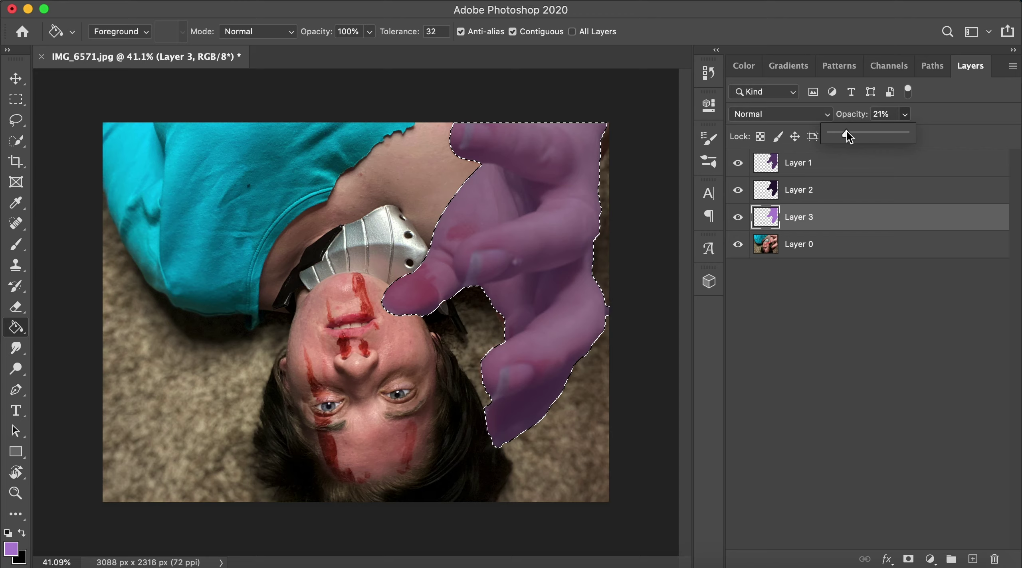
Add a new layer above the purple hand layers and choose a dark purple foreground color.
left_click(843, 171)
left_click(973, 559)
left_click(744, 66)
left_click(881, 403)
key("F6")
Paint short dark purple shading strokes along the thumb, fingers and palm with the Brush tool.
key("b")
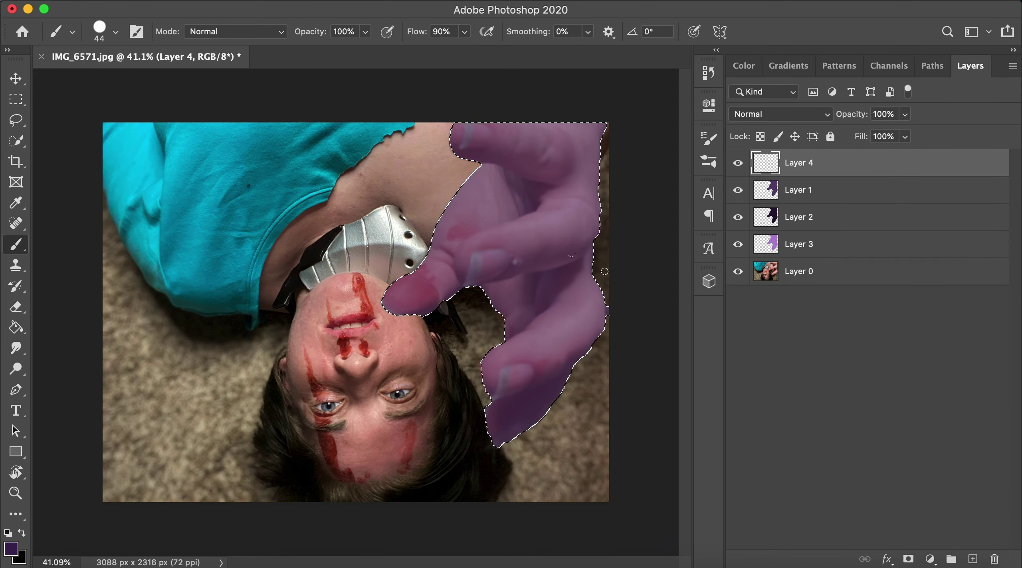
left_click(16, 308)
left_click_drag(420, 276, 423, 282)
left_click(16, 246)
left_click_drag(508, 294, 511, 294)
Blend the dark purple strokes on the hand with the Smudge tool at 24% strength.
left_click(16, 349)
left_click_drag(535, 244, 583, 205)
left_click_drag(471, 214, 478, 205)
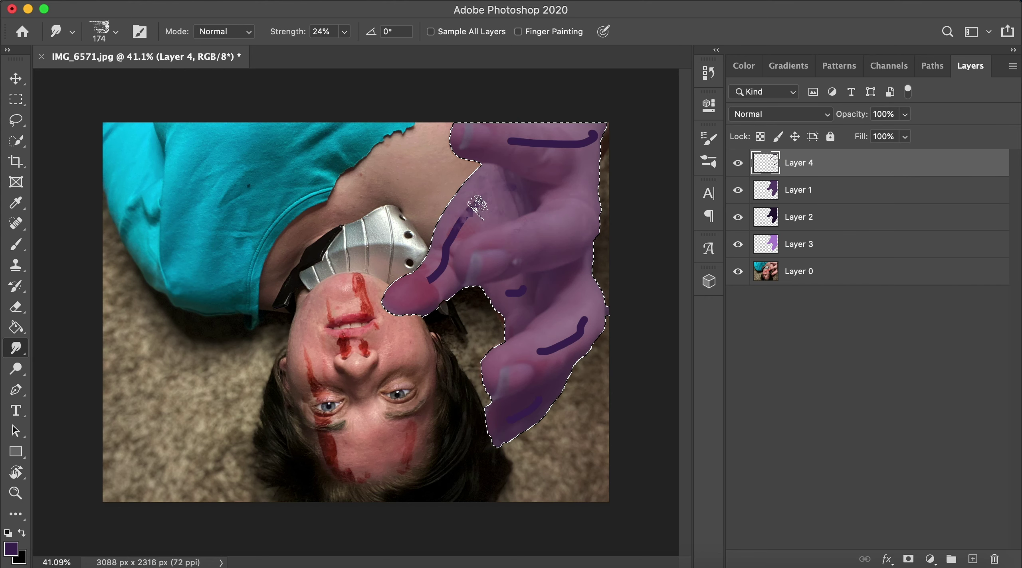
left_click_drag(451, 244, 433, 280)
left_click_drag(592, 138, 507, 142)
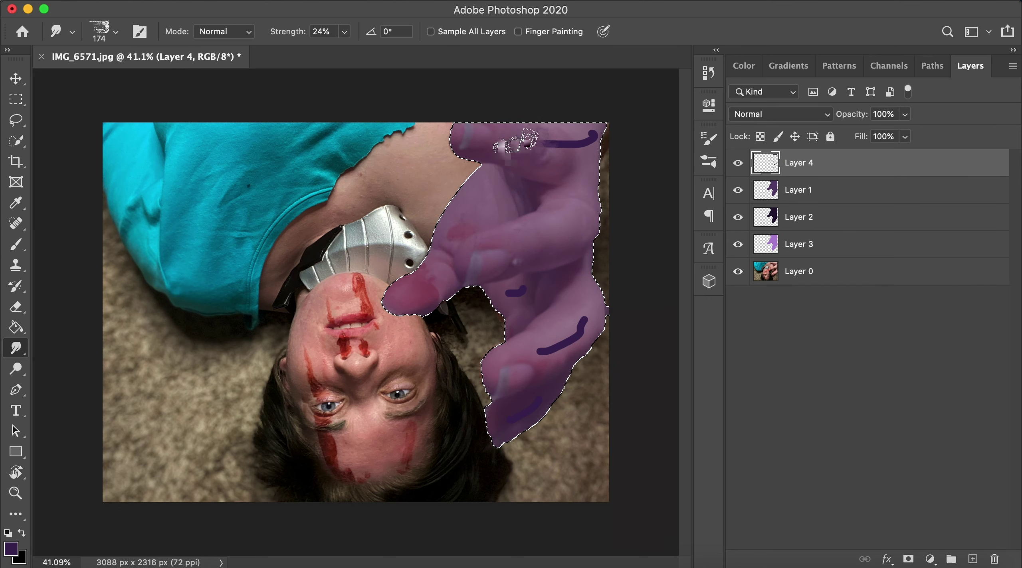
left_click_drag(524, 290, 509, 295)
Undo the dark shading and smudging on the hand.
key("super+z")
key("super+z")
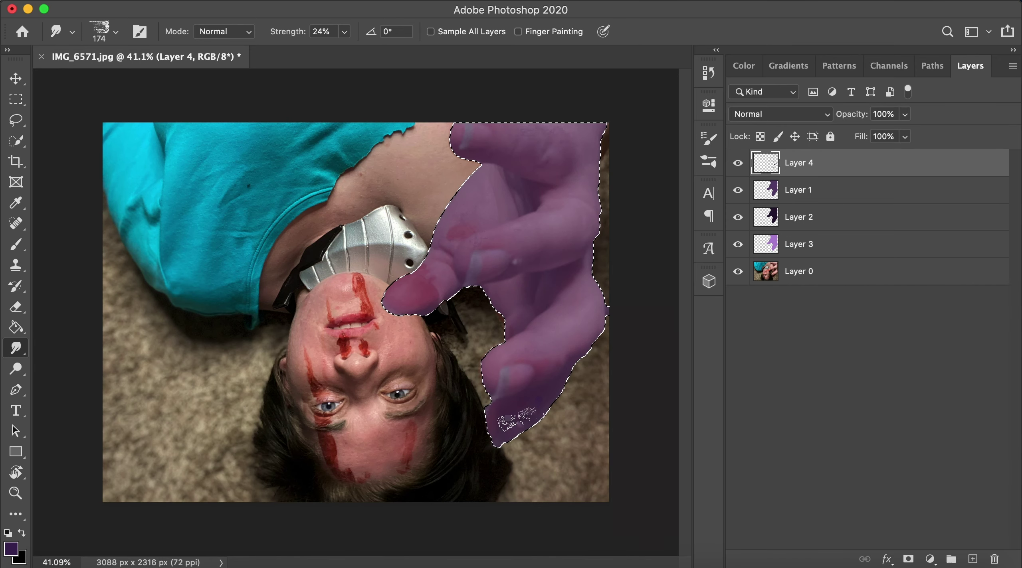
key("super+z")
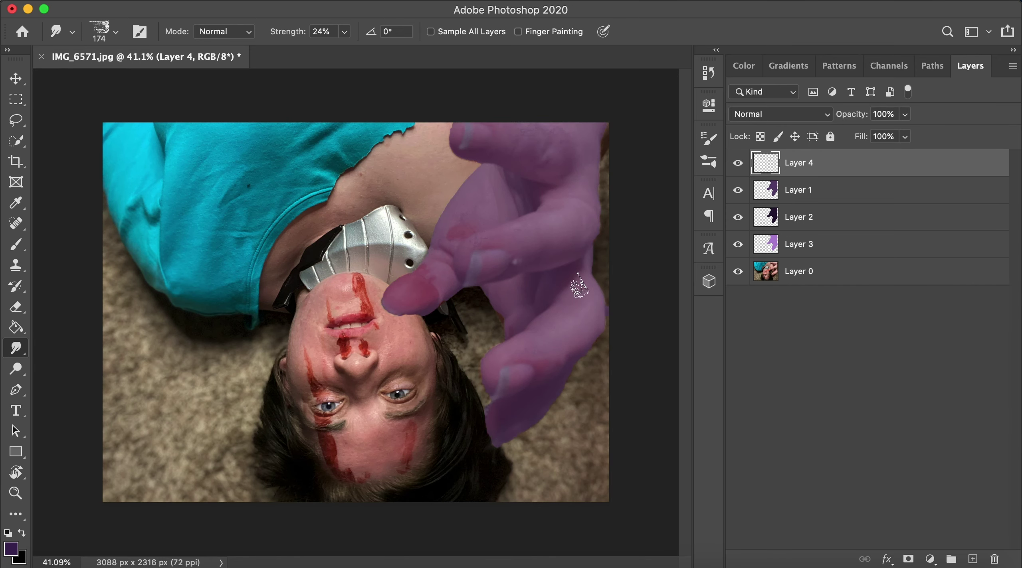
Add a new layer directly above the photo layer and set its opacity to 1%.
left_click(16, 245)
left_click(803, 275)
left_click(973, 559)
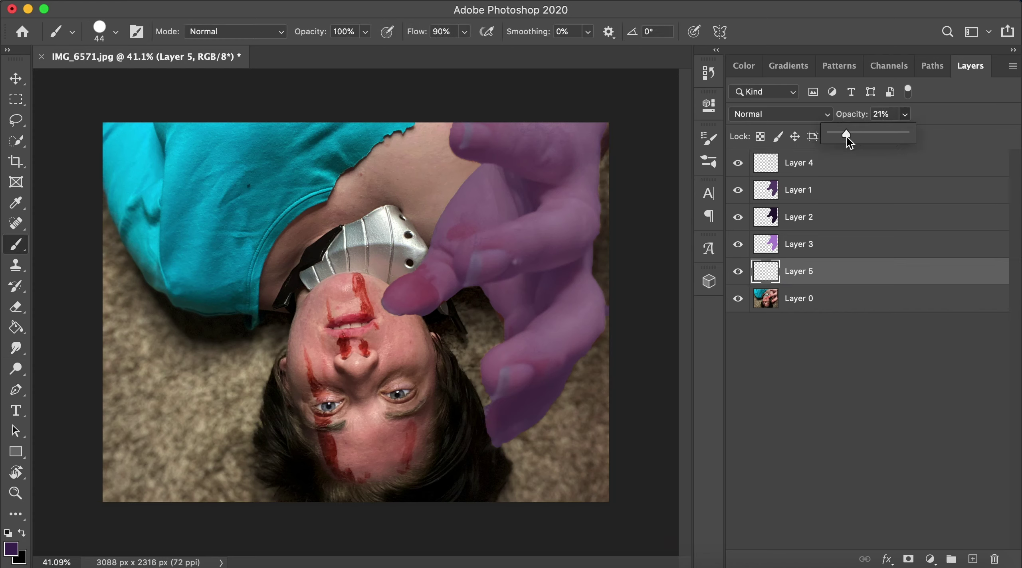
left_click_drag(846, 137, 832, 137)
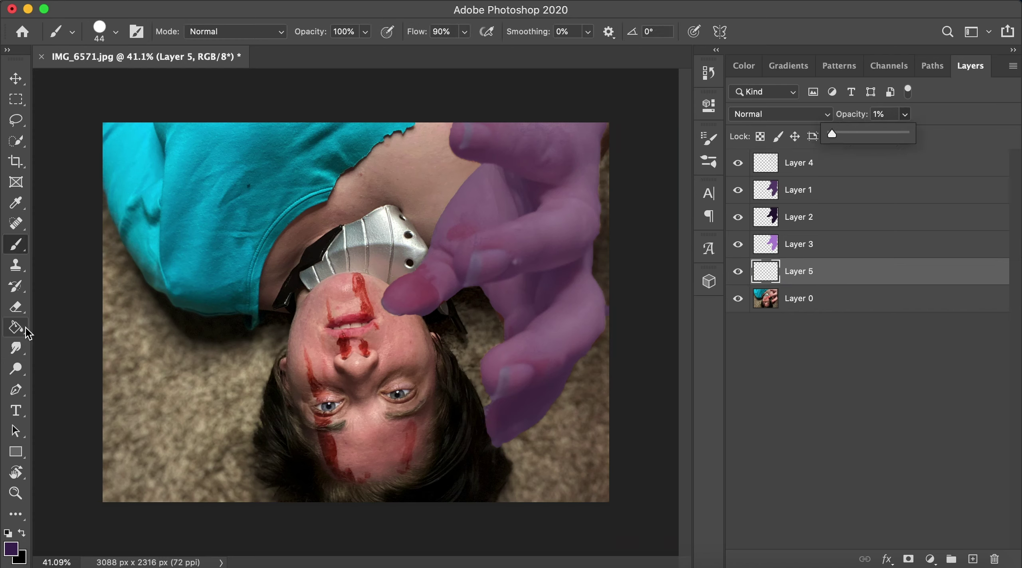
Begin selecting the dark hair on both sides of the head on the photo layer with the Quick Selection tool.
left_click(818, 312)
left_click(15, 141)
left_click_drag(276, 407, 340, 479)
left_click_drag(359, 435, 316, 401)
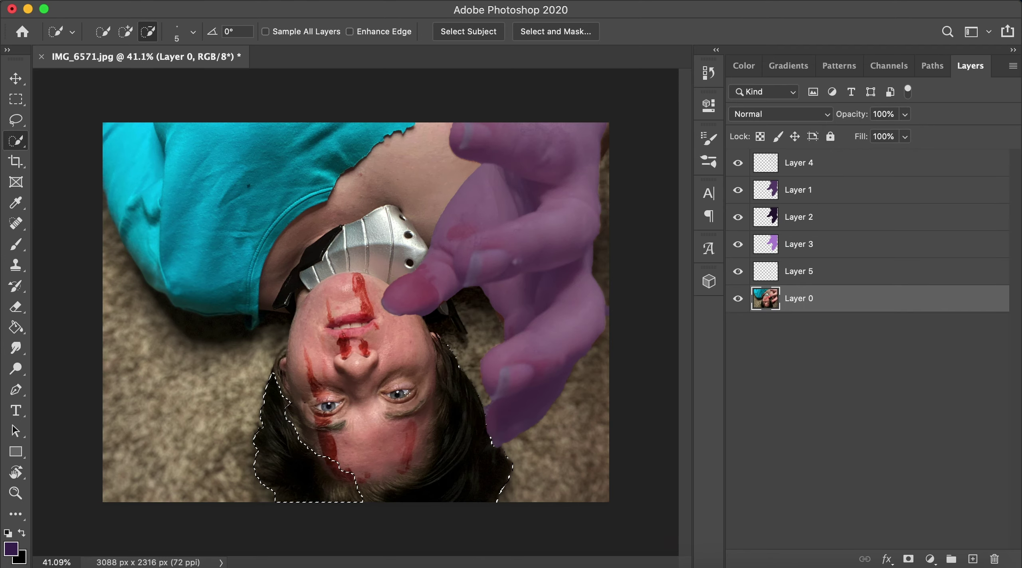
Extend the selection to cover the remaining hair around the ears and along the hairline.
left_click(15, 493)
left_click_drag(382, 436, 465, 484)
left_click_drag(685, 349, 685, 367)
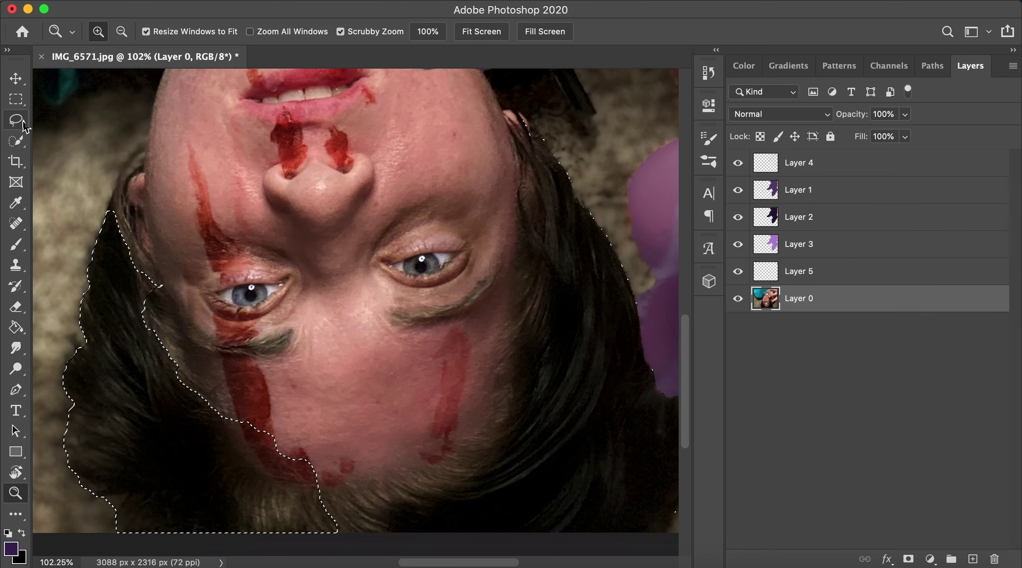
left_click(15, 141)
left_click(126, 37)
mouse_move(348, 509)
left_mouse_down()
mouse_move(483, 485)
mouse_move(567, 324)
mouse_move(553, 207)
mouse_move(593, 296)
left_mouse_up()
mouse_move(162, 351)
left_mouse_down()
mouse_move(127, 223)
mouse_move(109, 232)
mouse_move(239, 435)
mouse_move(307, 483)
left_mouse_up()
Subtract the forehead skin from the hair selection along the hairline.
left_click(148, 32)
right_click(351, 516)
left_click(379, 523)
left_click(613, 216)
left_click_drag(395, 485, 471, 455)
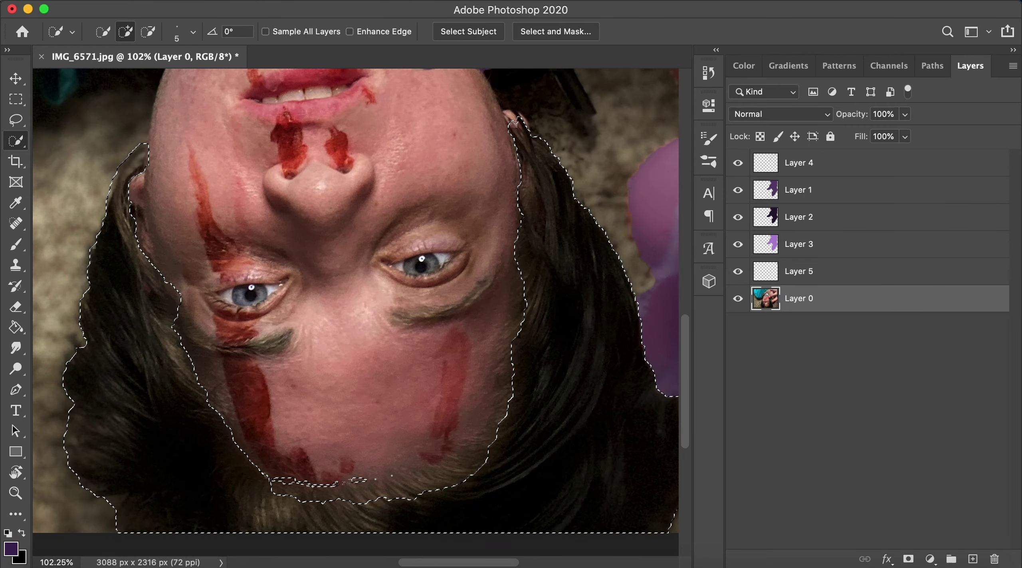
left_click(456, 466, "alt")
left_click_drag(331, 495, 440, 480)
Refine the edge of the hair selection in close-up where the forehead meets the hairline.
key("z")
mouse_move(333, 491)
left_mouse_down()
mouse_move(433, 510)
mouse_move(403, 507)
left_mouse_up()
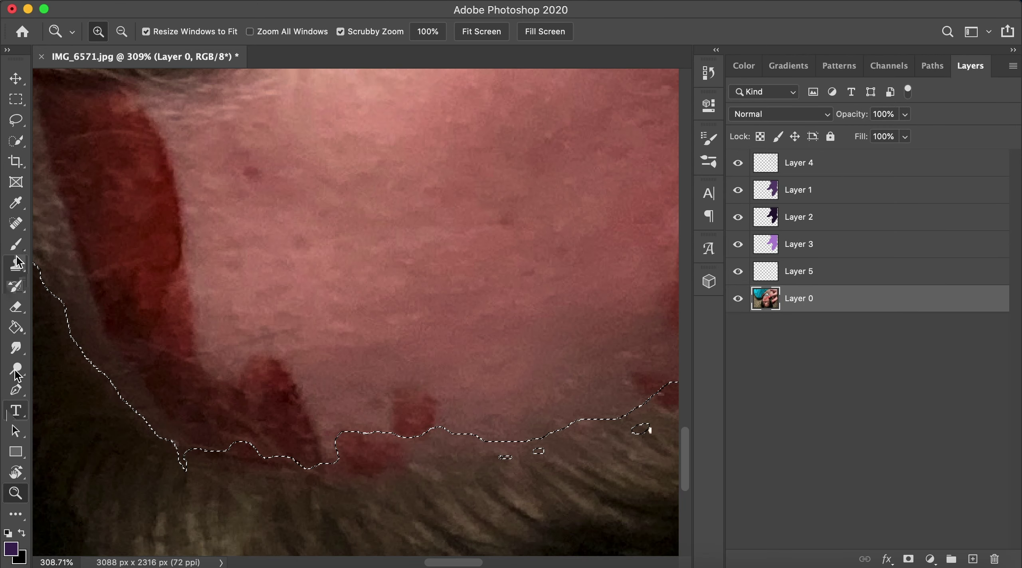
left_click(15, 411)
key("b")
key("w")
mouse_move(186, 446)
left_mouse_down()
mouse_move(224, 454)
mouse_move(467, 455)
mouse_move(617, 414)
mouse_move(645, 430)
left_mouse_up()
right_click(646, 429)
left_click(644, 432)
key("super+z")
Fill the selected hair with dark green on a new layer above the photo.
key("z")
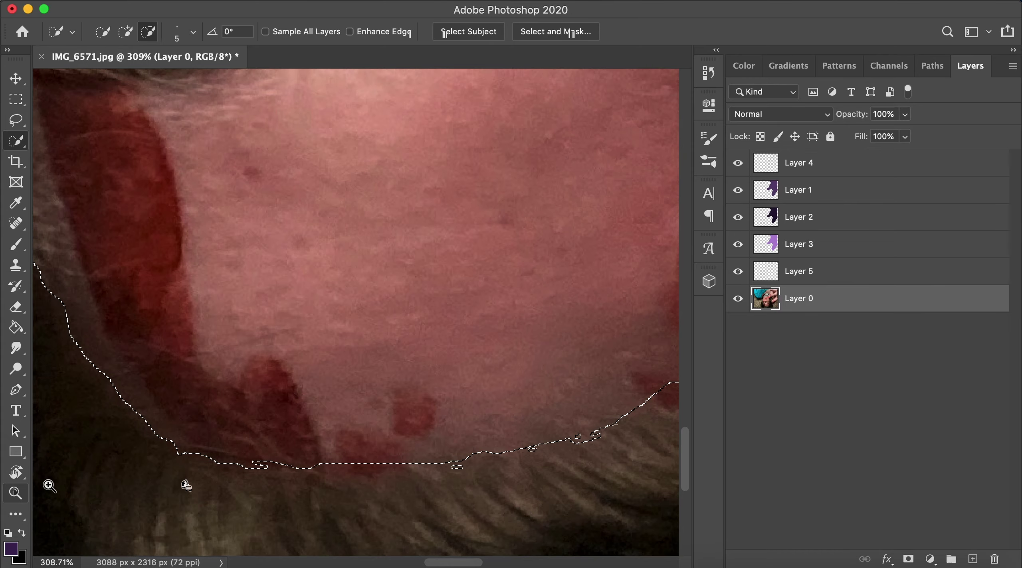
scroll(144, 462, "down", 3)
left_click_drag(144, 461, 84, 458)
left_click_drag(357, 319, 449, 423)
left_click_drag(411, 401, 282, 394)
left_click(972, 559)
left_click(744, 65)
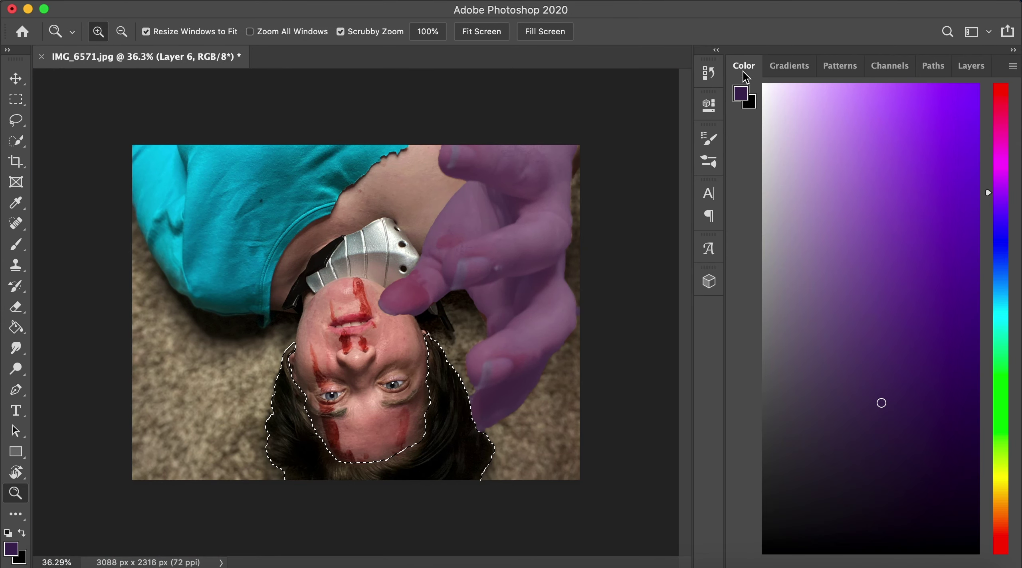
left_click(1000, 405)
key("g")
left_click(331, 469)
Set the green hair layer to Color blend mode at 34% opacity and clear the selection.
left_click(970, 66)
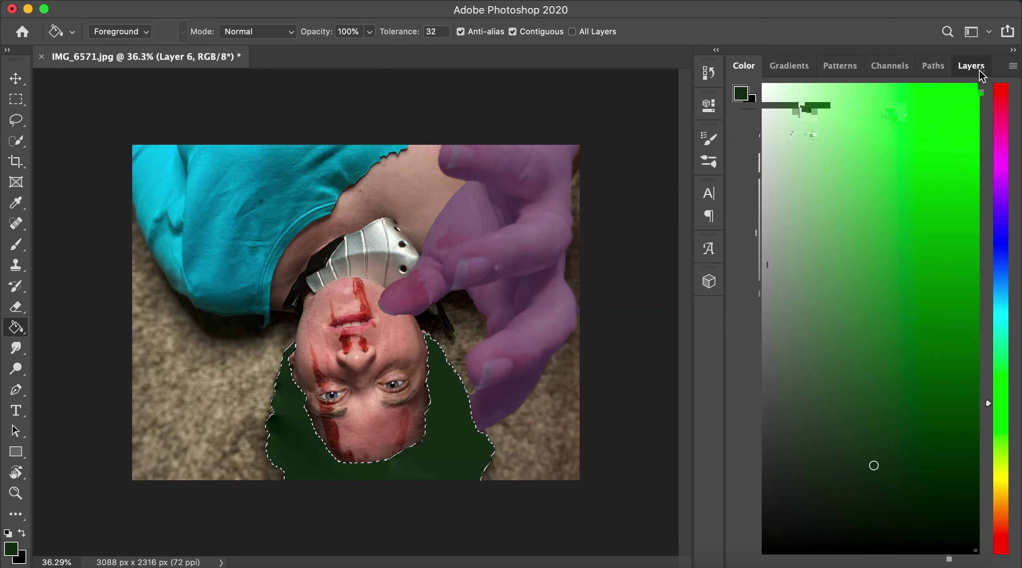
left_click(778, 114)
left_click(747, 460)
left_click_drag(905, 114, 857, 144)
key("z")
left_click_drag(383, 405, 423, 405)
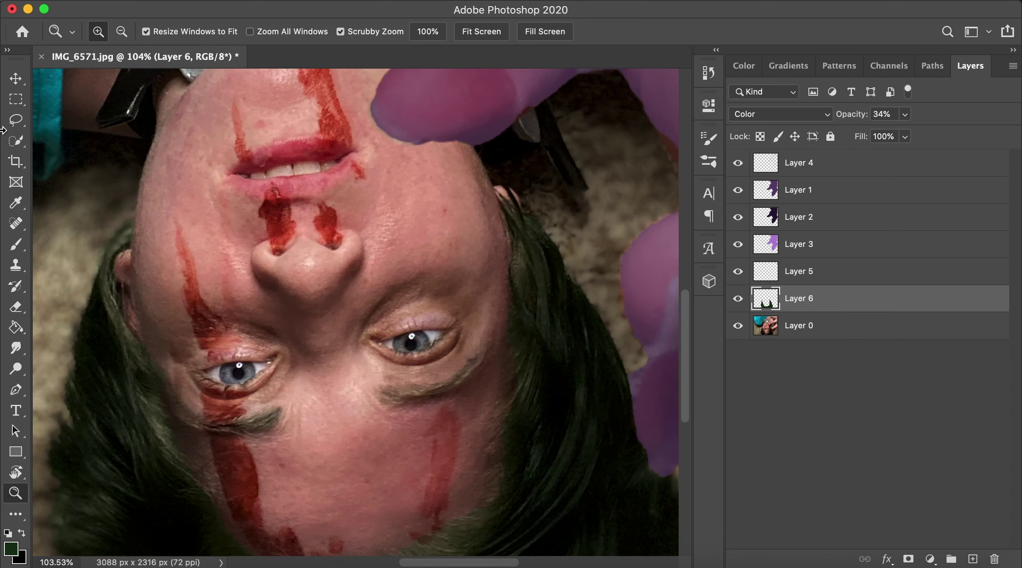
key("w")
key("super+d")
Try to select the eyebrow beside the red-streaked eye on the photo layer with the Quick Selection tool.
key("alt+bracketleft")
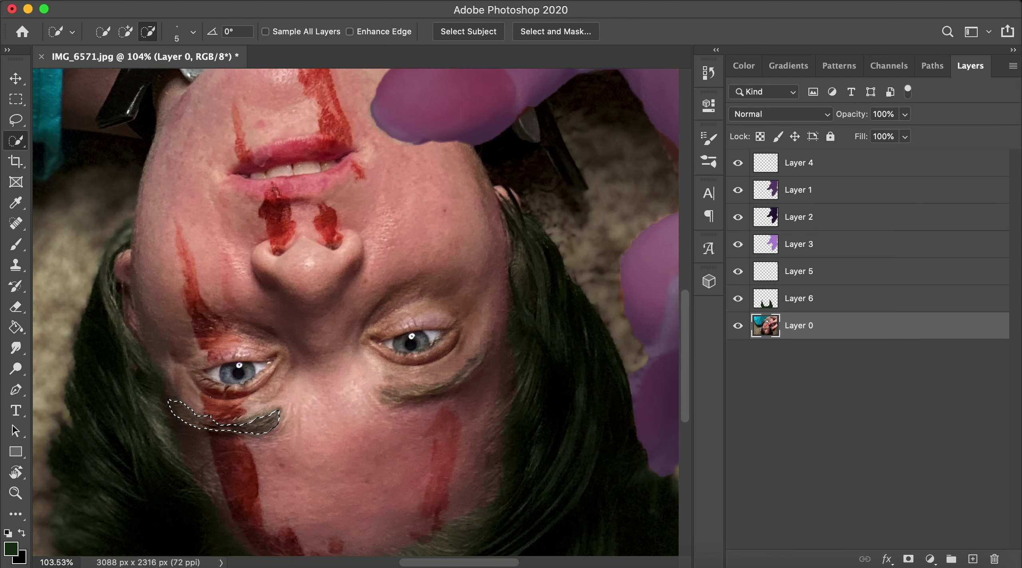
left_click_drag(268, 415, 237, 425)
key("alt")
Paint both eyebrows dark green with a size 15 brush on a new layer above the photo.
key("b")
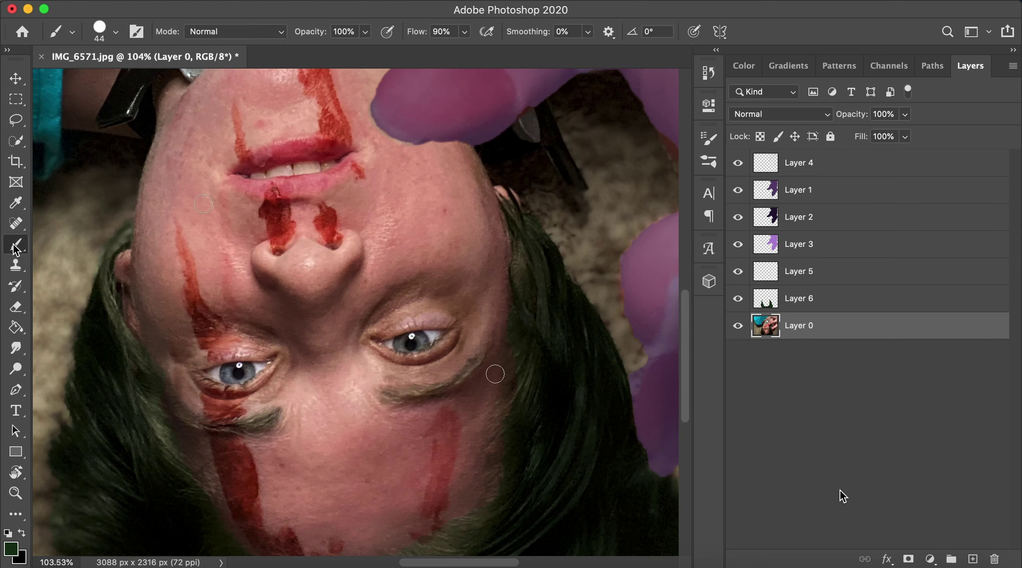
key("super+shift+alt+n")
left_click(115, 33)
left_click(262, 422)
left_click_drag(276, 416, 205, 427)
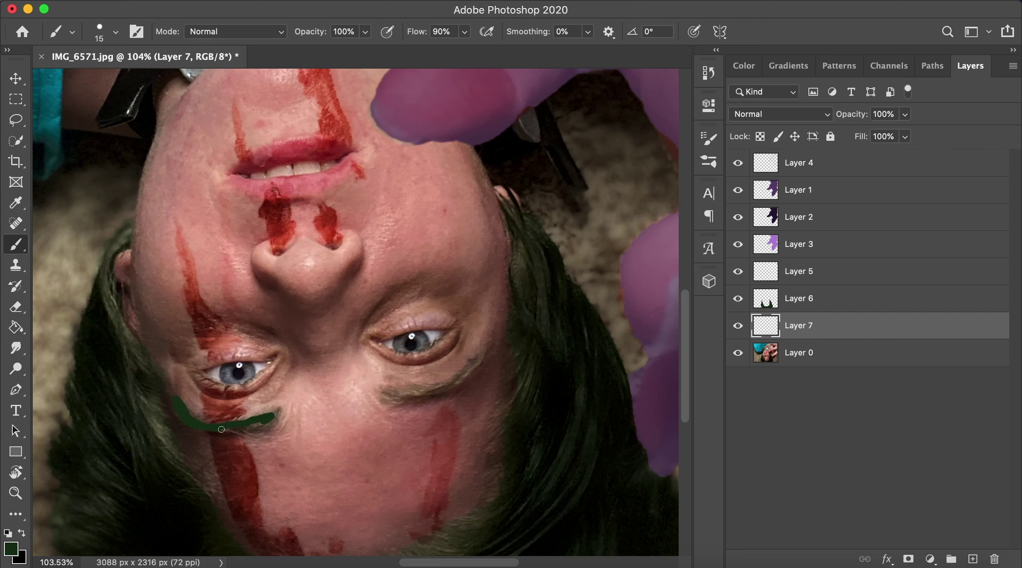
left_click_drag(483, 354, 403, 390)
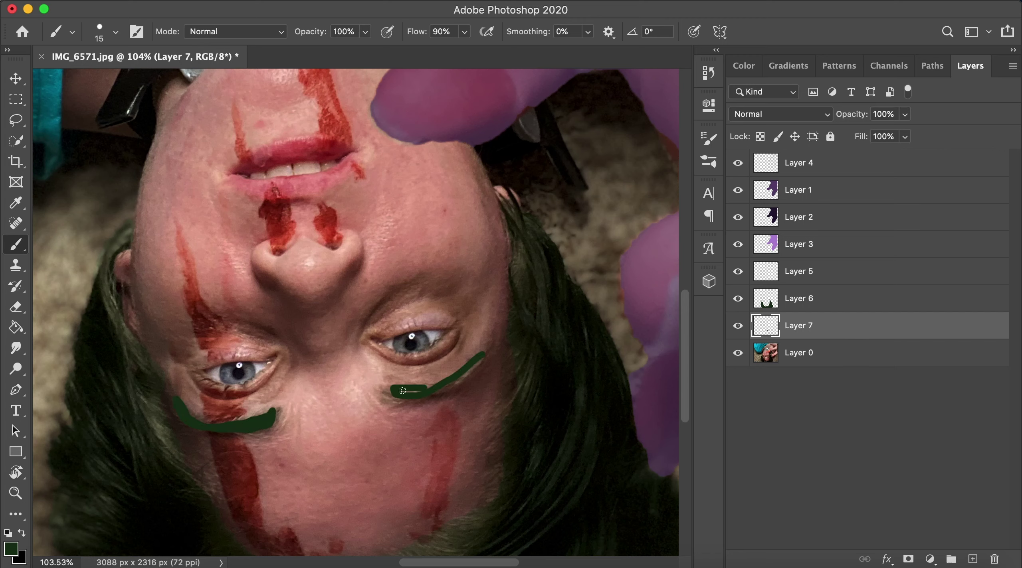
Set the eyebrow layer to Color blend mode at 36% opacity.
left_click(780, 115)
left_click(751, 461)
left_click(905, 114)
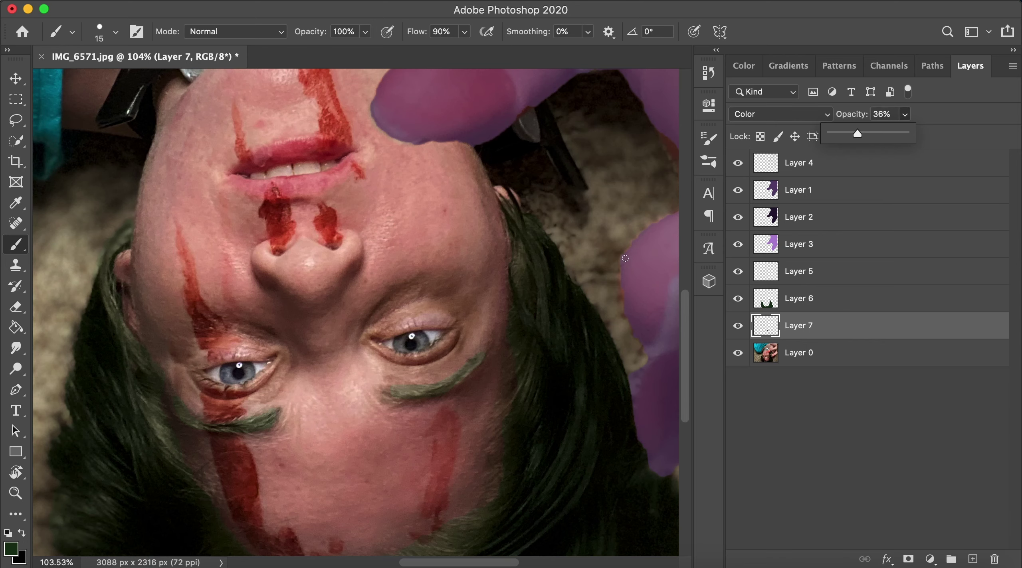
Paint the iris of the red-streaked eye a muted dark green on a new layer above the photo.
left_click(870, 360)
left_click(972, 560)
left_click(743, 66)
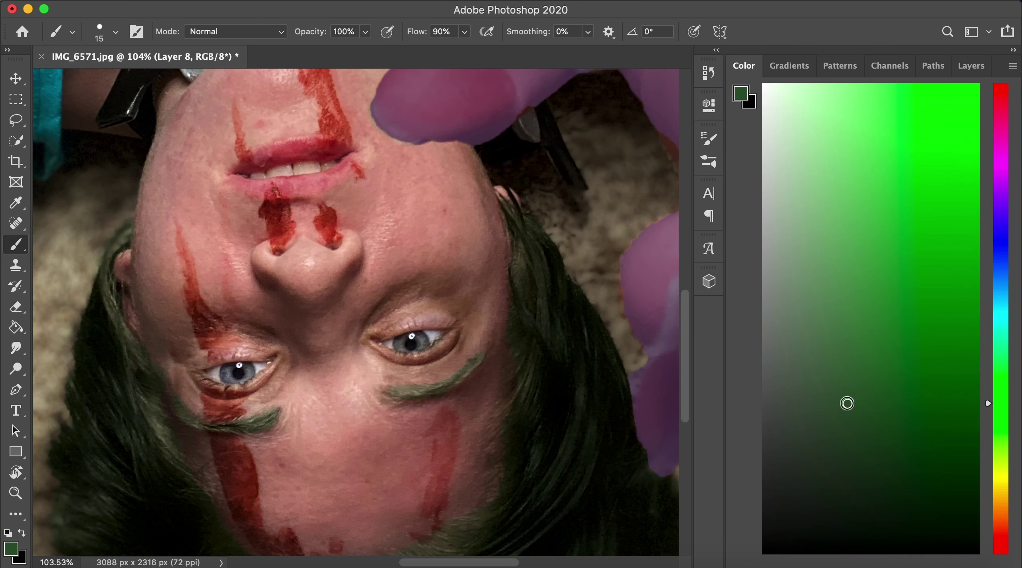
left_click(846, 459)
left_click(970, 65)
left_click(16, 493)
left_click_drag(233, 387, 289, 386)
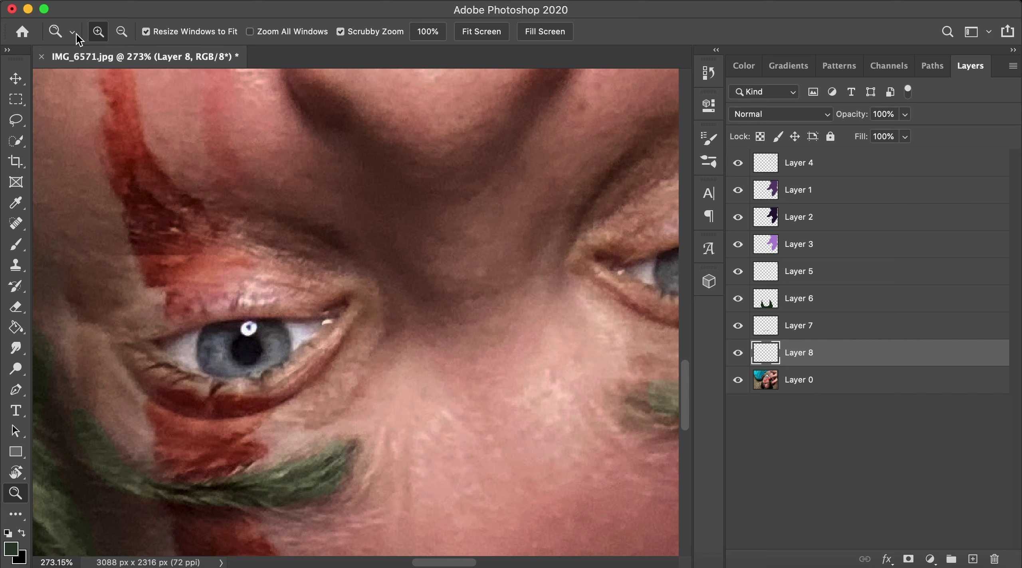
left_click(16, 244)
left_click(115, 33)
mouse_move(205, 342)
left_mouse_down()
mouse_move(223, 362)
mouse_move(256, 362)
mouse_move(220, 336)
mouse_move(273, 340)
left_mouse_up()
Paint the iris of the other eye the same muted dark green.
left_click_drag(457, 563, 435, 564)
scroll(441, 563, "right", 10)
mouse_move(352, 256)
left_mouse_down()
mouse_move(316, 266)
mouse_move(352, 280)
mouse_move(375, 267)
left_mouse_up()
Set the painted iris layer to Color blend mode.
left_click(16, 493)
left_click_drag(451, 272, 384, 465)
left_click(828, 115)
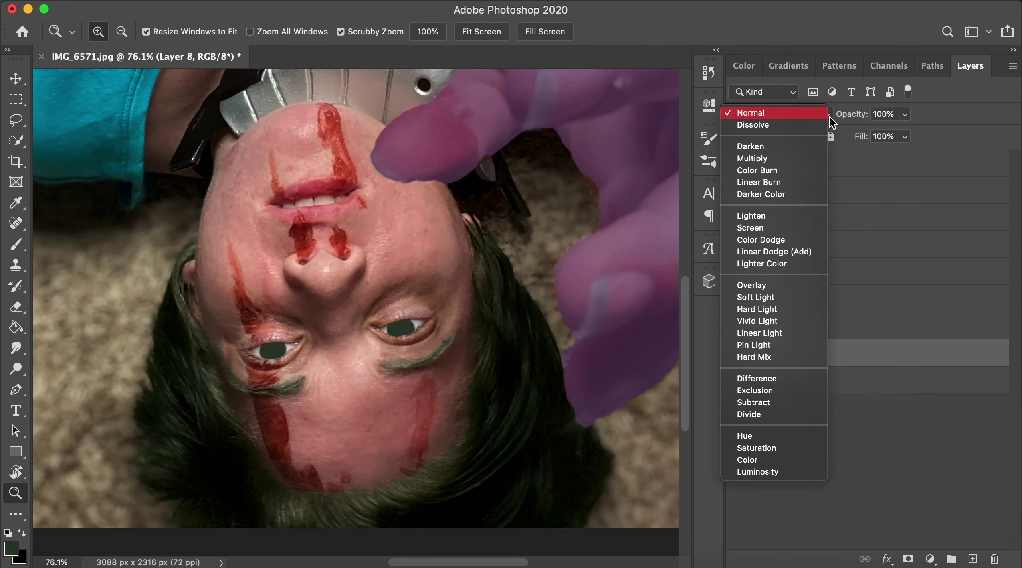
left_click(765, 459)
left_click_drag(428, 300, 387, 301)
Set the opacity of the three purple hand layers, Layer 1 to Layer 3, to 25% and merge them into one layer.
left_click(814, 244)
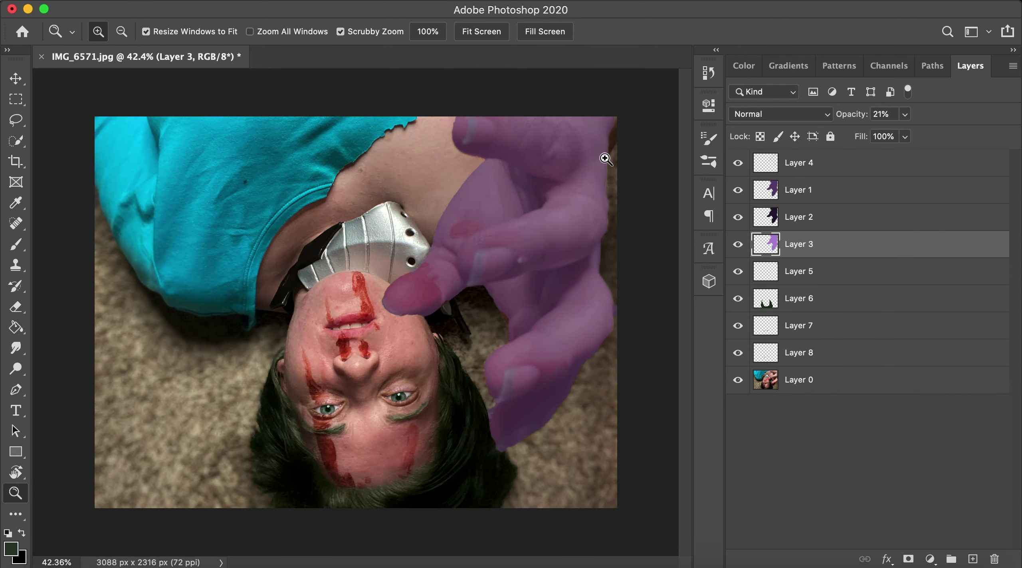
left_click(15, 206)
left_click(16, 140)
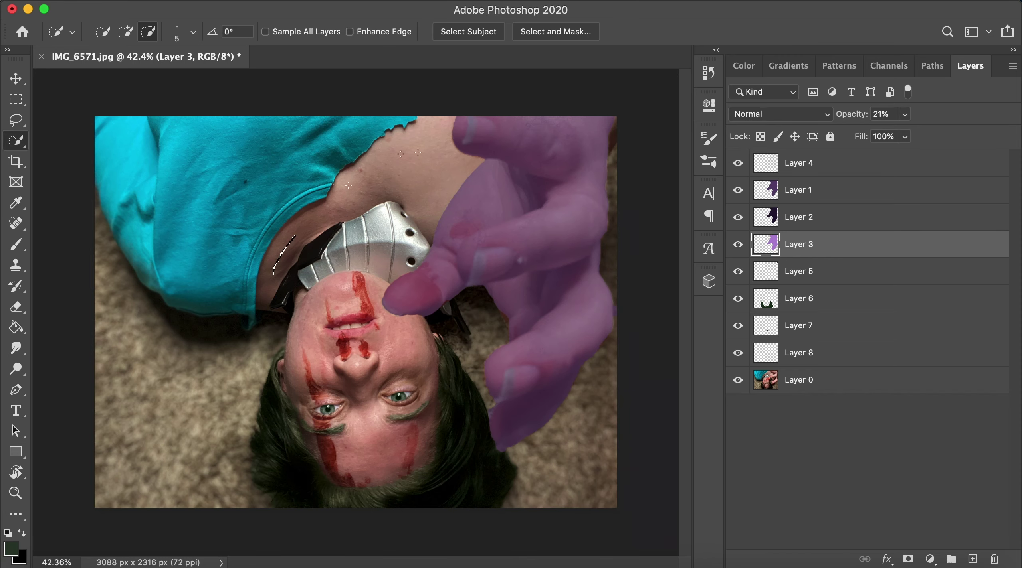
left_click(866, 190, "shift")
left_click(904, 114)
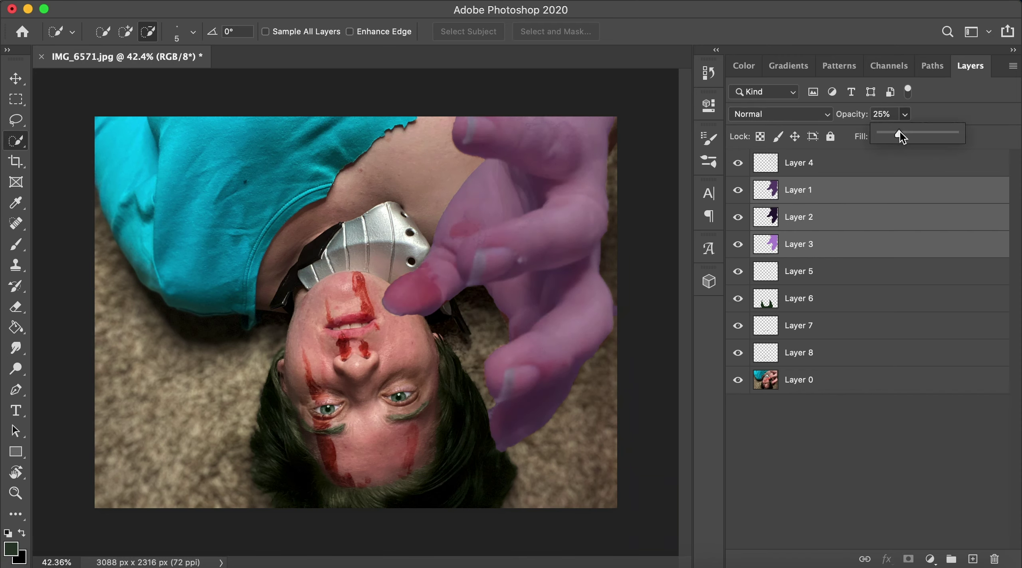
key("super+e")
Choose a muted purple foreground color and select the hand shape on the merged layer with the Magic Wand.
left_click(743, 66)
left_click(999, 205)
left_click(858, 345)
left_click(970, 66)
right_click(20, 148)
left_click(94, 169)
left_click(535, 239)
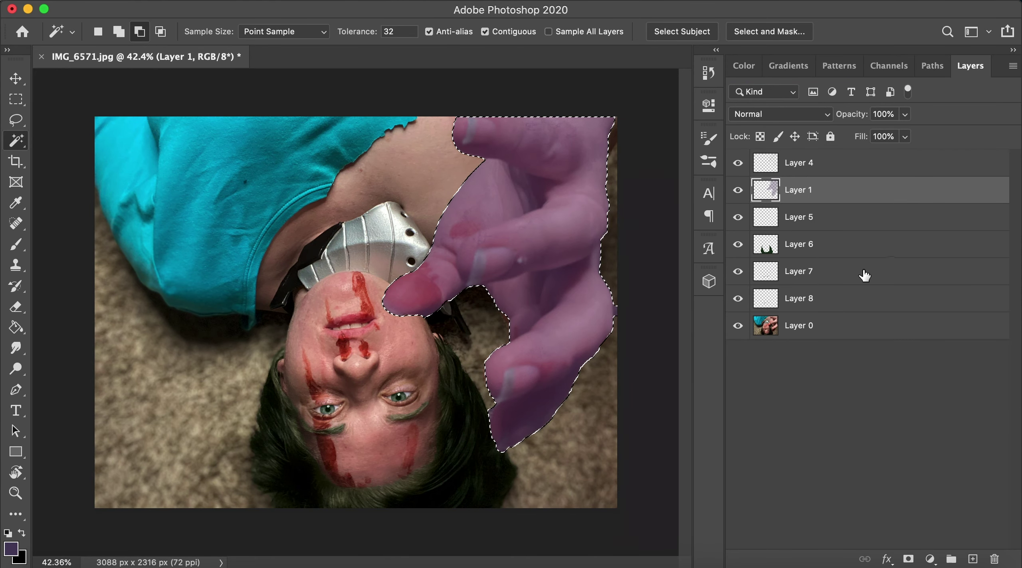
Fill the selected hand with the muted purple on a new layer above Layer 5.
left_click(862, 217)
left_click(973, 559)
left_click(16, 327)
left_click(527, 213)
Set the new hand color layer to Color blend mode at 45% opacity and clear the selection.
left_click(904, 114)
mouse_move(903, 136)
left_mouse_down()
mouse_move(840, 137)
mouse_move(916, 132)
left_mouse_up()
left_click(780, 114)
left_click(774, 460)
left_click(905, 114)
left_click(744, 66)
left_click(971, 65)
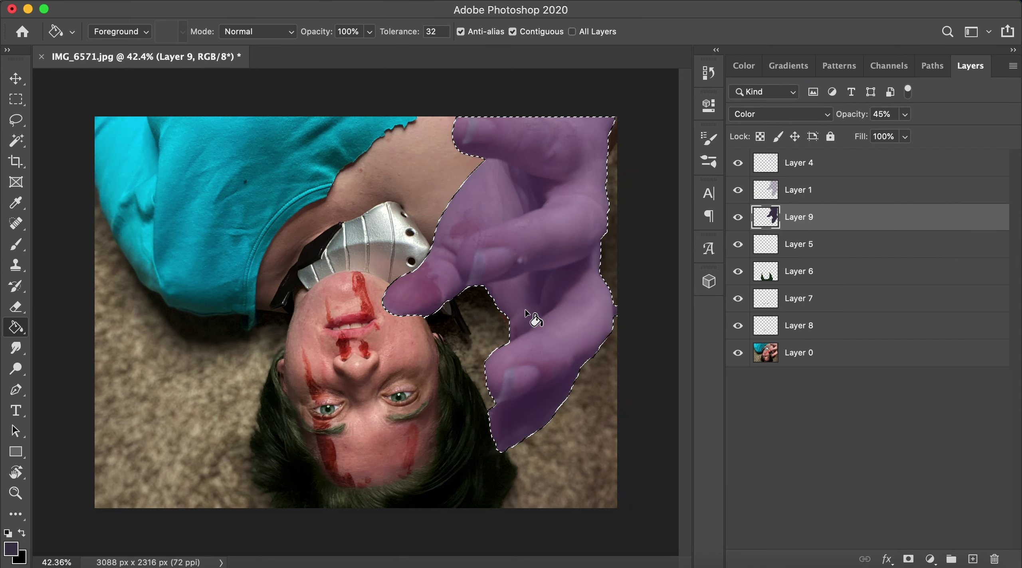
key("super+d")
Select the bare neck and chest skin on Layer 0 with the Quick Selection tool.
left_click(798, 353)
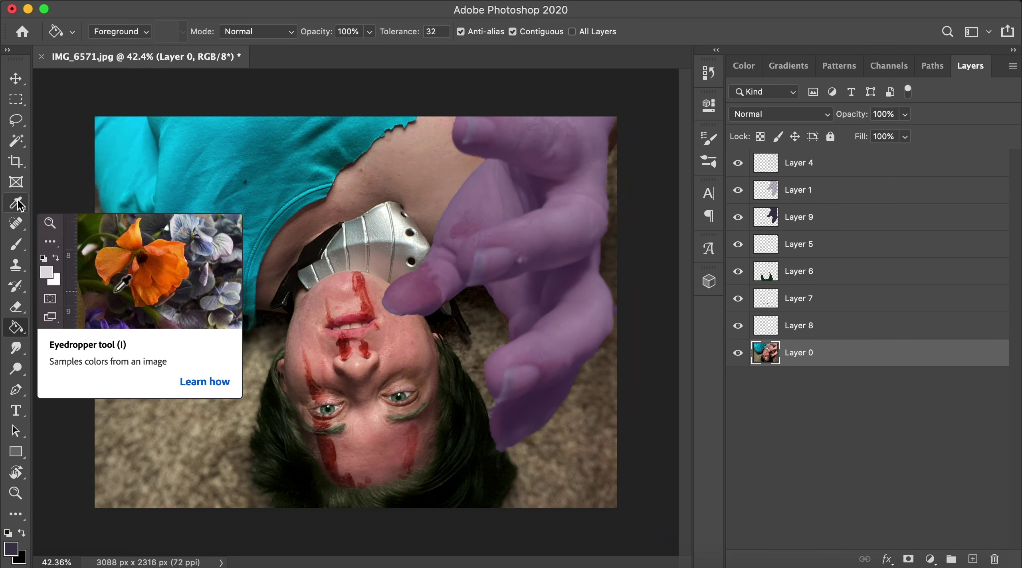
left_click(16, 140)
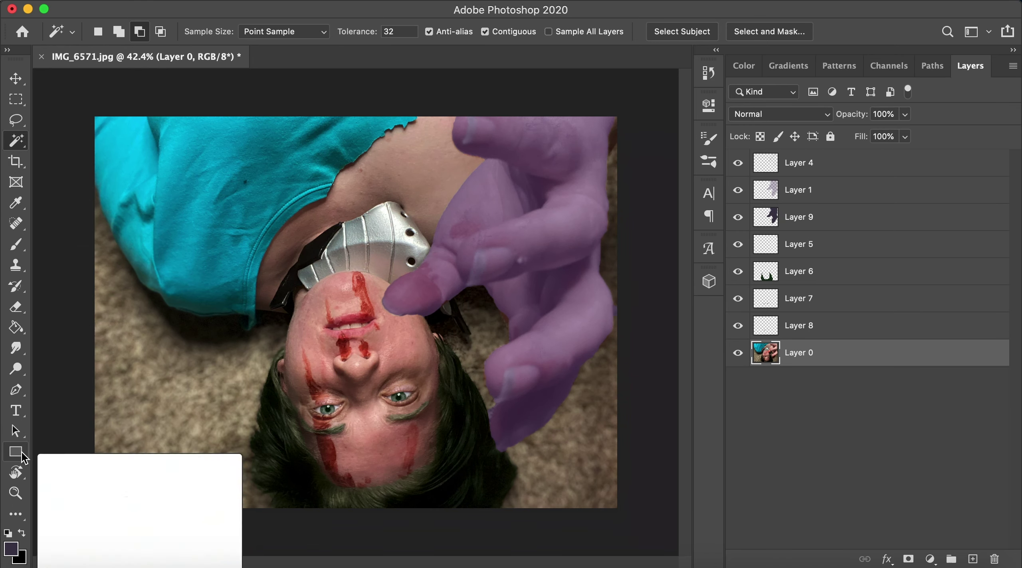
right_click(22, 143)
left_click(75, 157)
left_click_drag(292, 278, 395, 151)
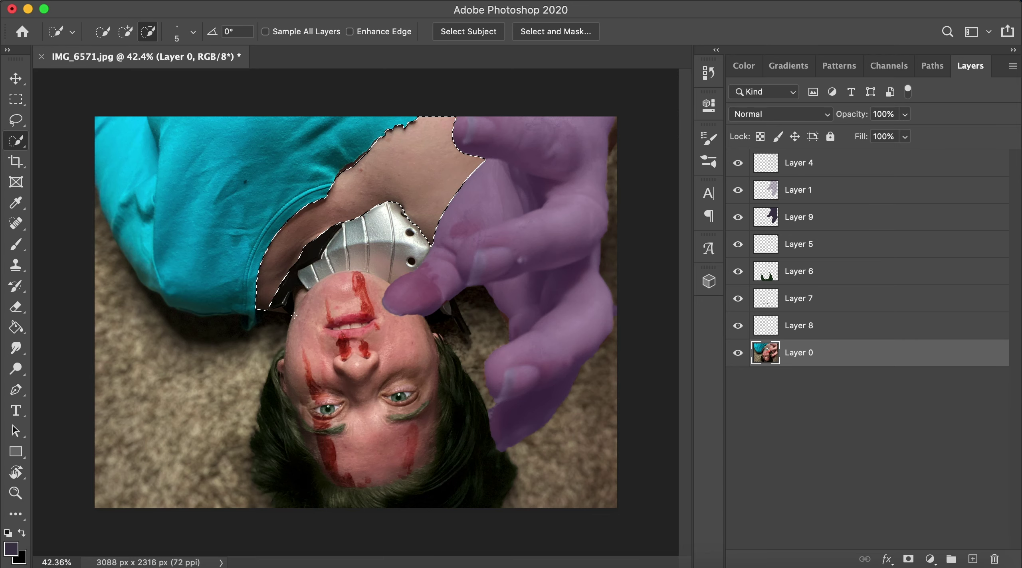
Choose a more saturated dark purple foreground color and set Layer 9's opacity to 30%.
left_click(752, 70)
left_click(970, 66)
left_click(798, 217)
left_click(904, 114)
left_click_drag(925, 128, 895, 142)
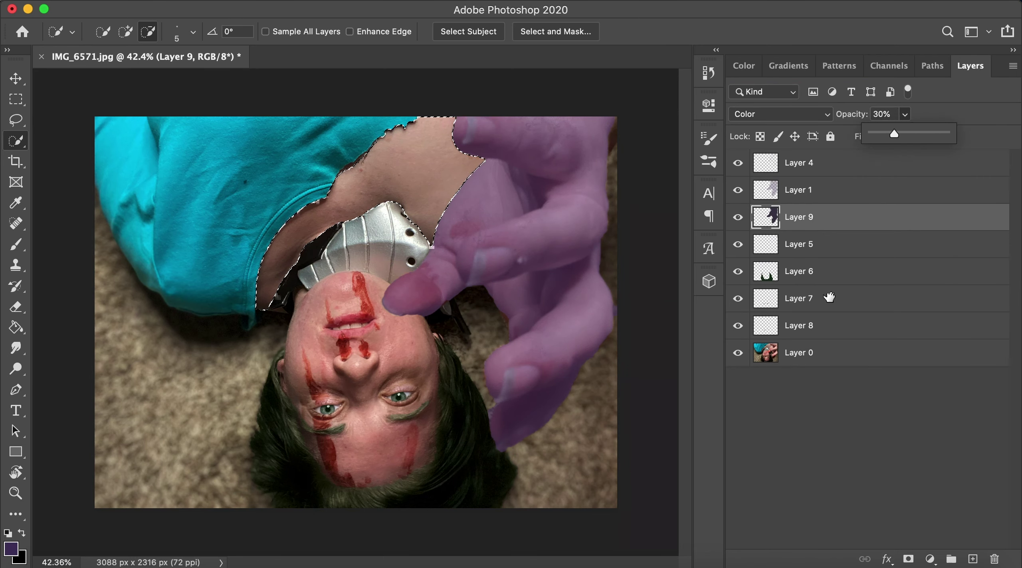
Move Layer 5 above Layer 1 and add a new empty layer above it.
left_click_drag(821, 254, 823, 193)
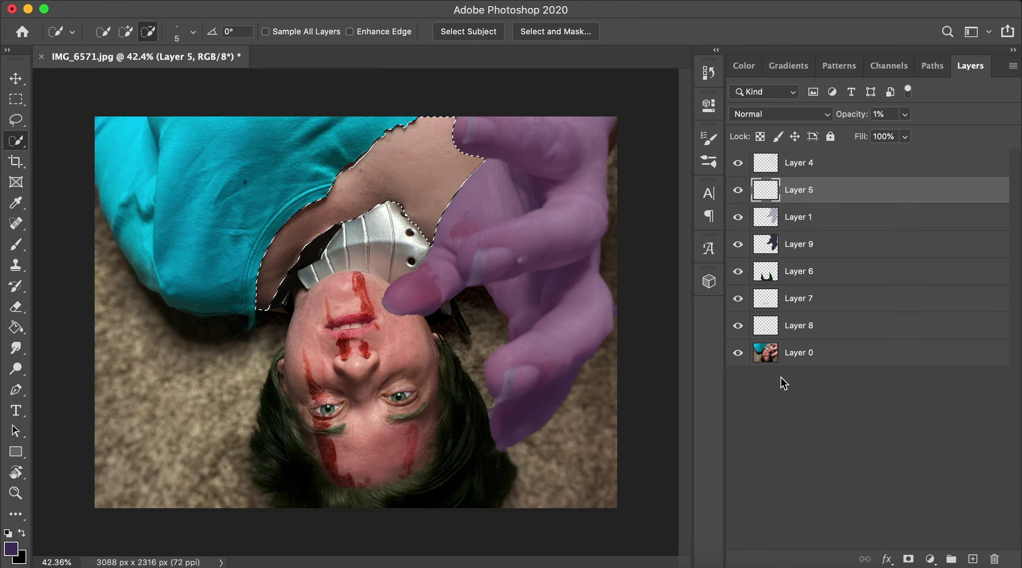
left_click(737, 192)
left_click(737, 192)
left_click(972, 560)
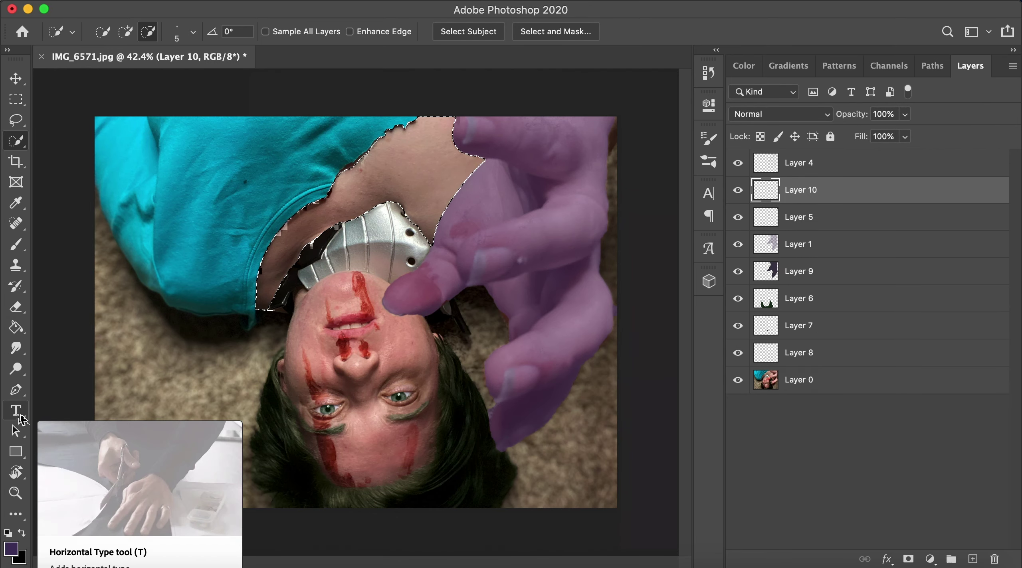
Brush a dark purple band inside the chest selection along the hand's edge on Layer 10, cleaning it up with the Eraser.
left_click(100, 32)
left_click_drag(482, 161, 427, 236)
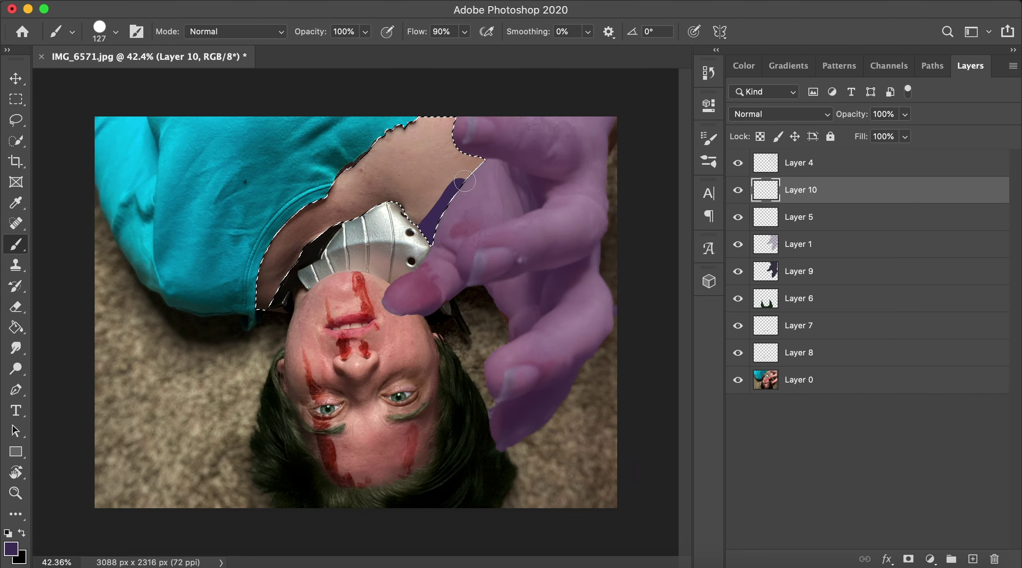
left_click(16, 307)
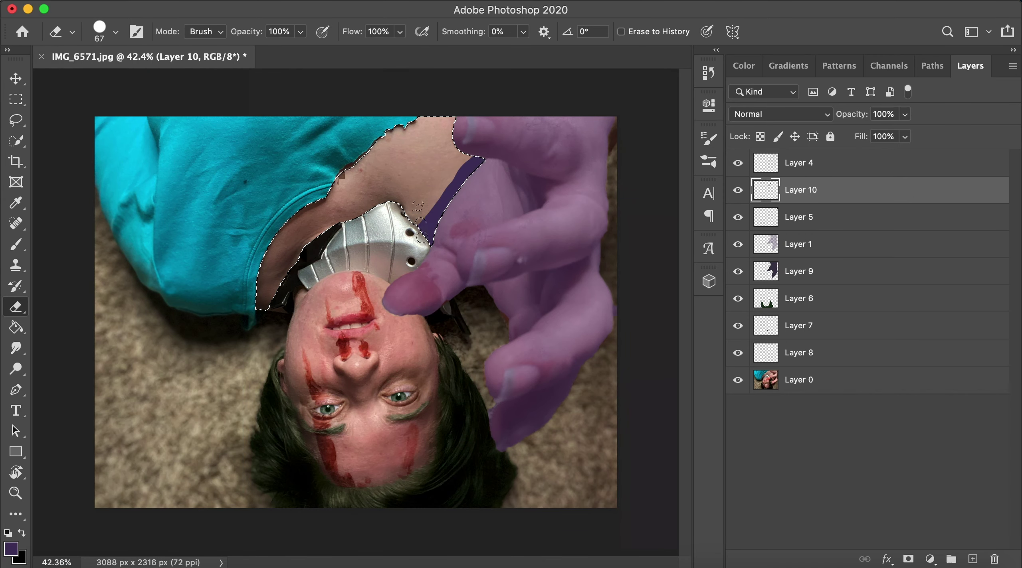
left_click(16, 244)
Duplicate Layer 10 twice and smudge its purple paint outward over the chest skin at 24% strength.
left_click(16, 348)
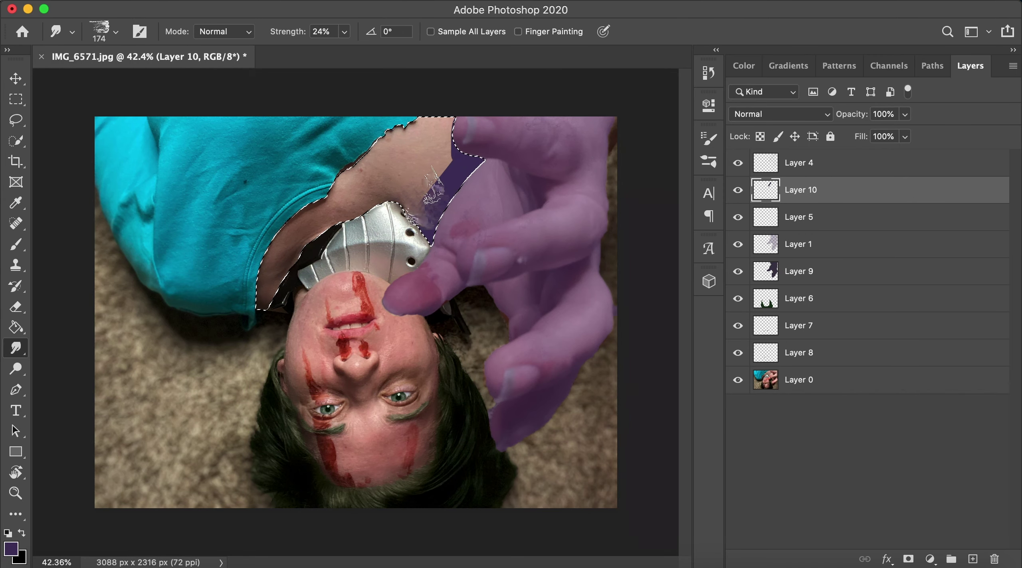
left_click_drag(800, 190, 973, 559)
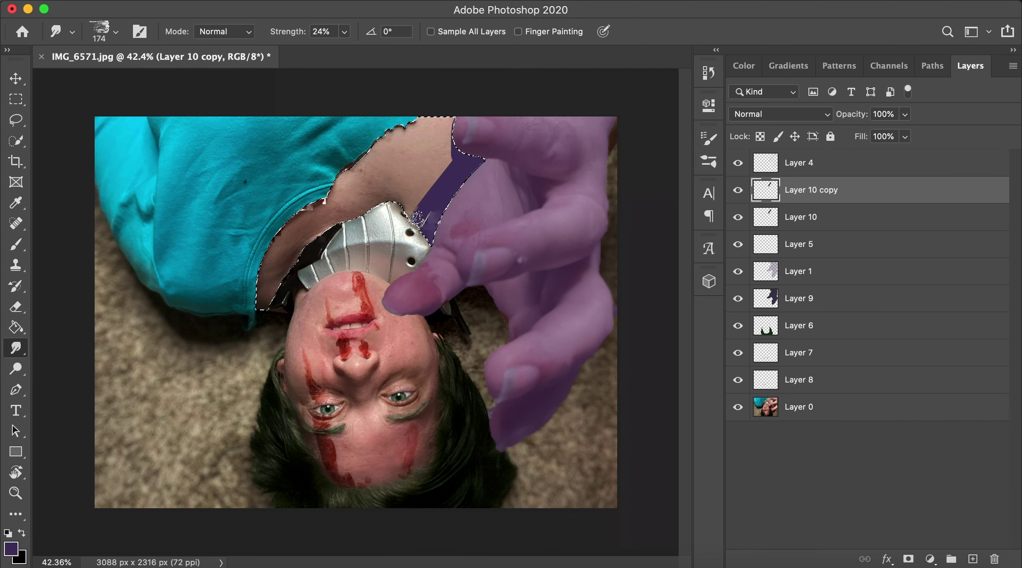
left_click(814, 222)
key("super+j")
key("alt+bracketleft")
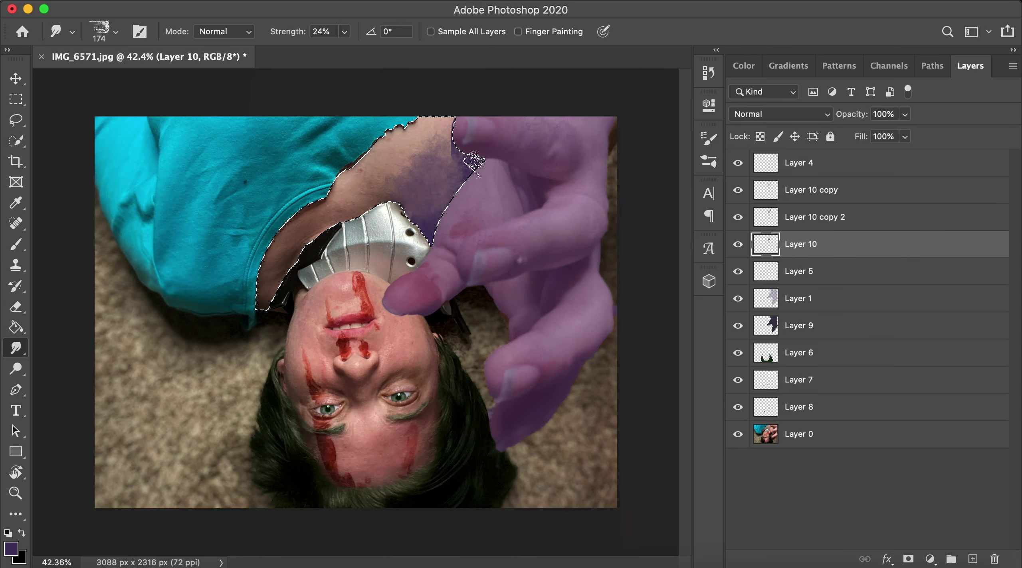
Smudge the purple paint on Layer 10 copy 2 into the skin beside the hand and clear the selection.
key("alt+bracketright")
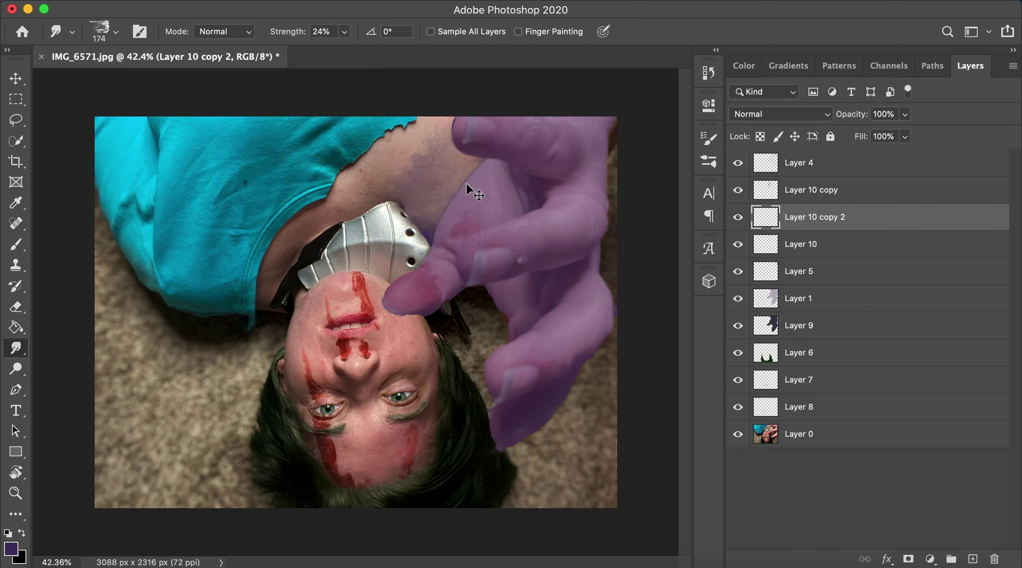
key("super+shift+d")
mouse_move(433, 228)
left_mouse_down()
mouse_move(468, 164)
mouse_move(435, 244)
left_mouse_up()
key("super+d")
Set Layer 9 to Color Burn at 27% opacity and refill its hand shape with a darker purple.
left_click(817, 322)
left_click(814, 114)
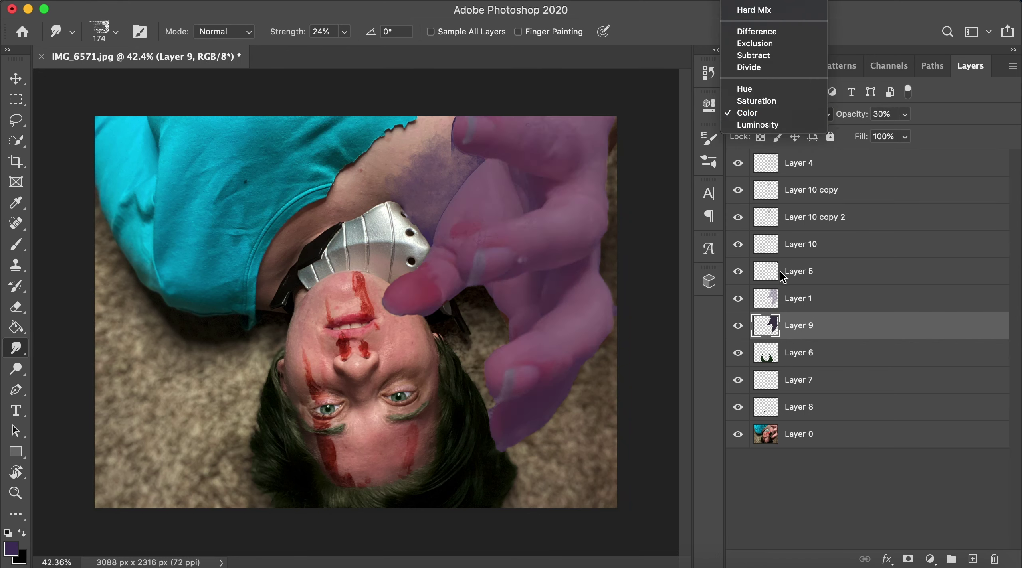
left_click(777, 53)
left_click_drag(901, 116, 902, 134)
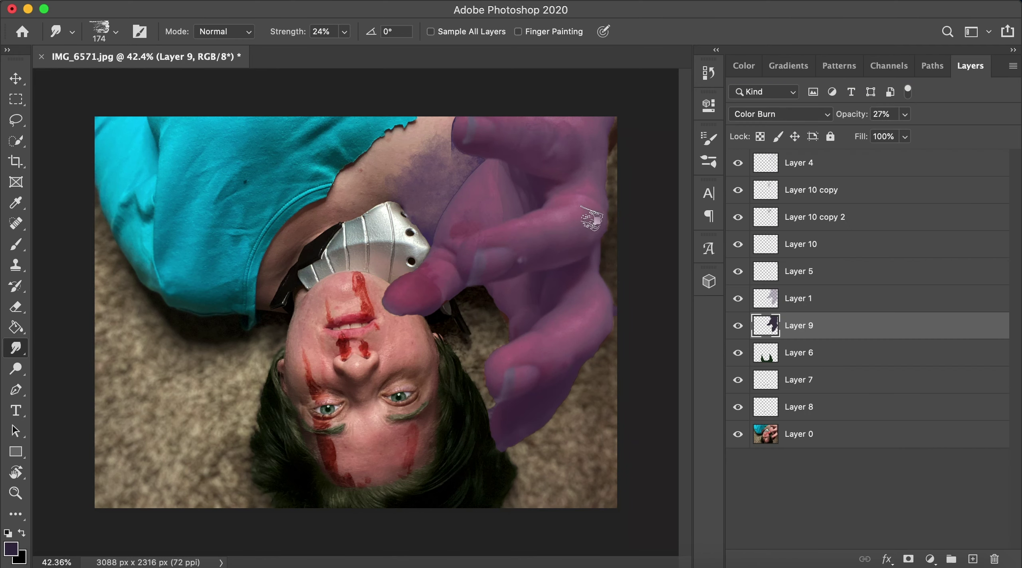
key("b")
key("g")
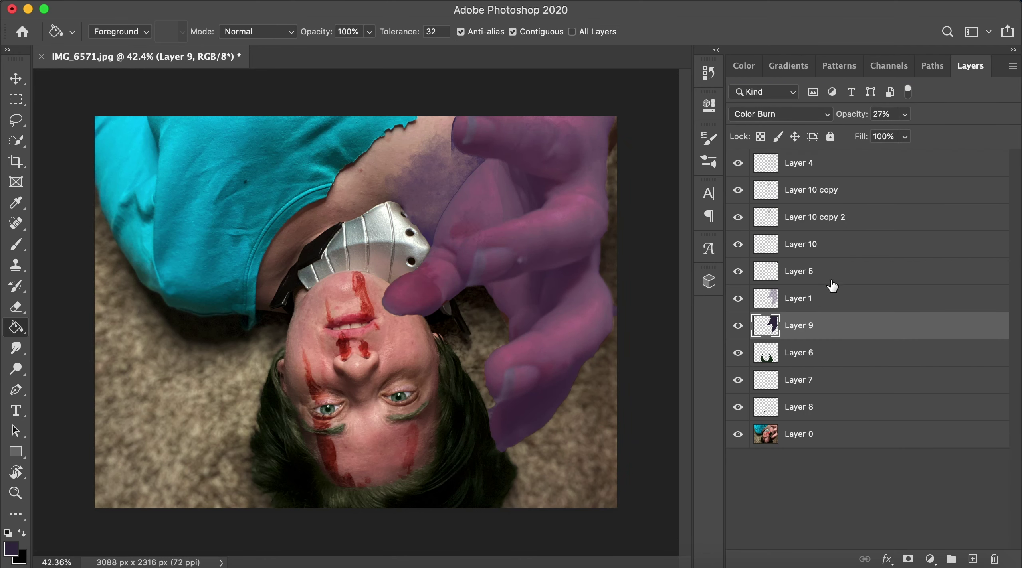
Merge Layer 10 and its two copies, and set the merged layer to Overlay at 83% opacity.
left_click(833, 244)
left_click(834, 192, "shift")
key("e")
left_click(832, 194)
left_click(826, 116)
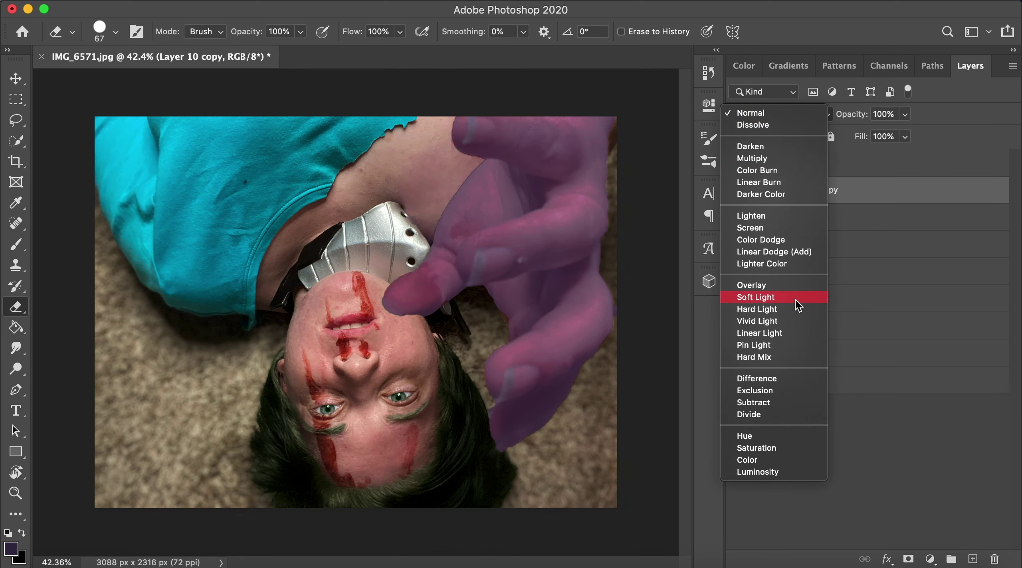
left_click(758, 285)
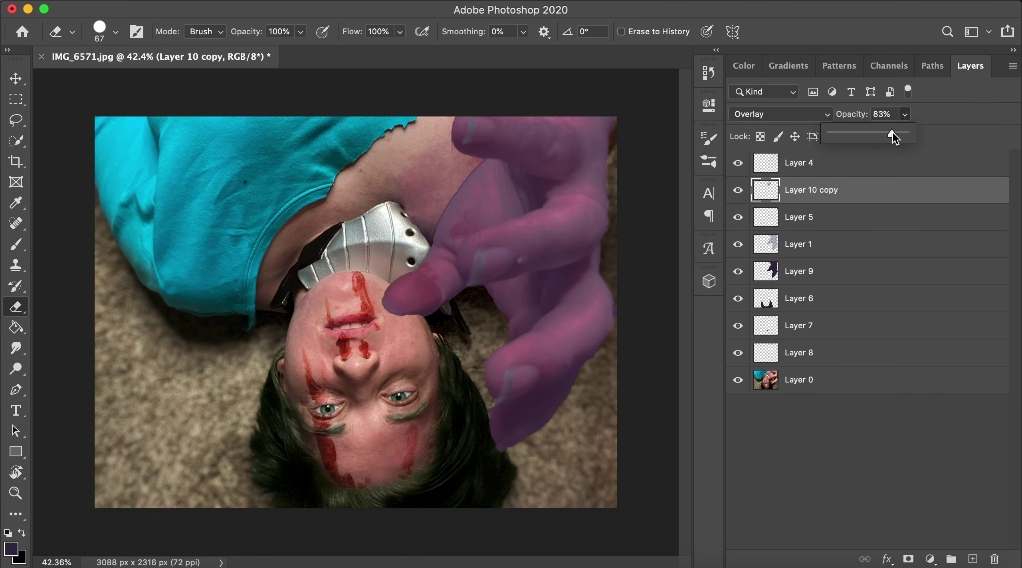
Soften the hand's edge against the chest on Layer 9 with the Blur tool at 100% strength.
left_click(15, 493)
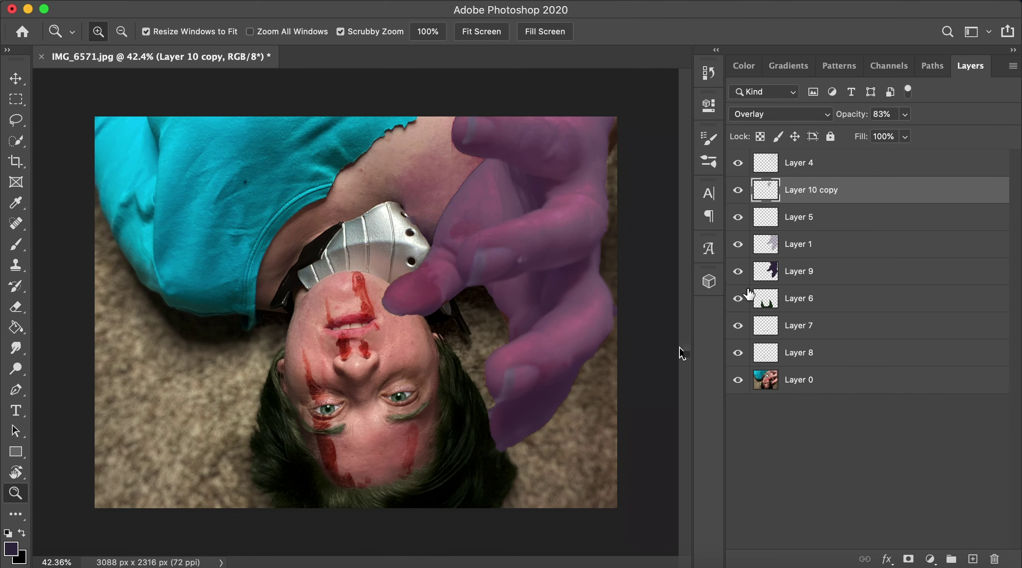
left_click(783, 275)
left_click_drag(449, 207, 499, 209)
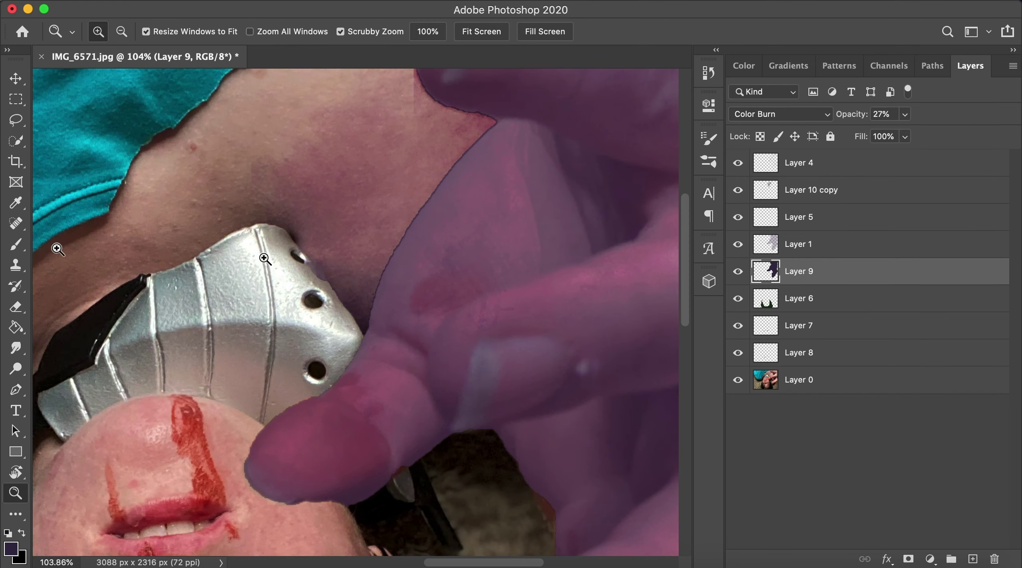
left_click(16, 306)
left_click(16, 348)
left_click(60, 342)
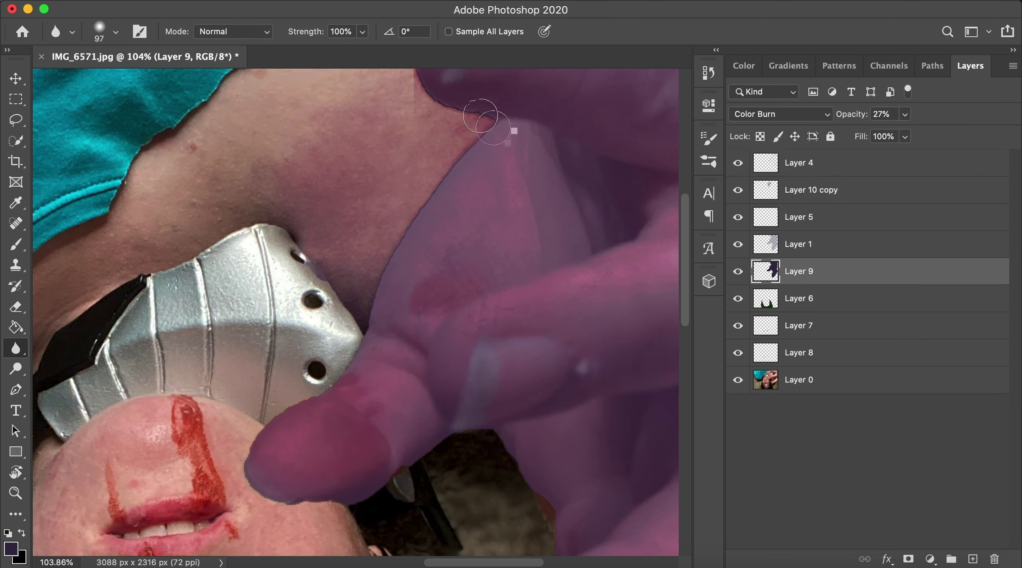
left_click_drag(366, 301, 462, 146)
scroll(462, 145, "up", 10)
scroll(330, 487, "down", 8)
Select the carpet background around the person and hand on Layer 0 with the Quick Selection tool.
left_click(15, 494)
mouse_move(188, 465)
left_mouse_down()
mouse_move(109, 465)
mouse_move(123, 424)
left_mouse_up()
left_click_drag(266, 335, 308, 335)
left_click(860, 380)
left_click(15, 140)
mouse_move(200, 399)
left_mouse_down()
mouse_move(205, 431)
mouse_move(270, 453)
left_mouse_up()
mouse_move(499, 447)
left_mouse_down()
mouse_move(543, 391)
mouse_move(551, 259)
mouse_move(444, 309)
mouse_move(456, 410)
mouse_move(430, 318)
left_mouse_up()
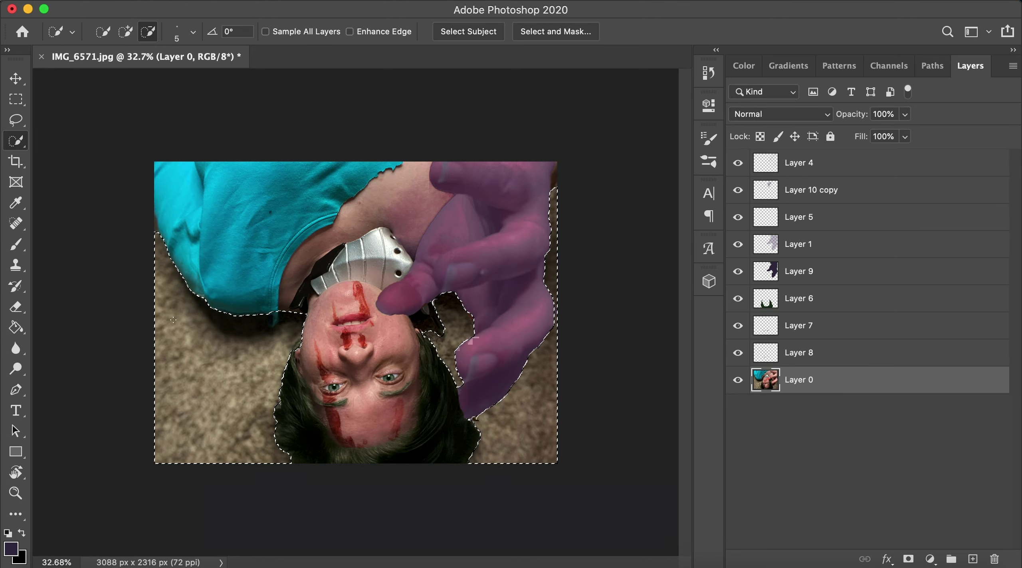
Duplicate Layer 0 and darken the selected carpet on the copy with a Brightness/Contrast adjustment.
left_click_drag(954, 381, 972, 558)
left_click(151, 1)
mouse_move(189, 1)
mouse_move(375, 35)
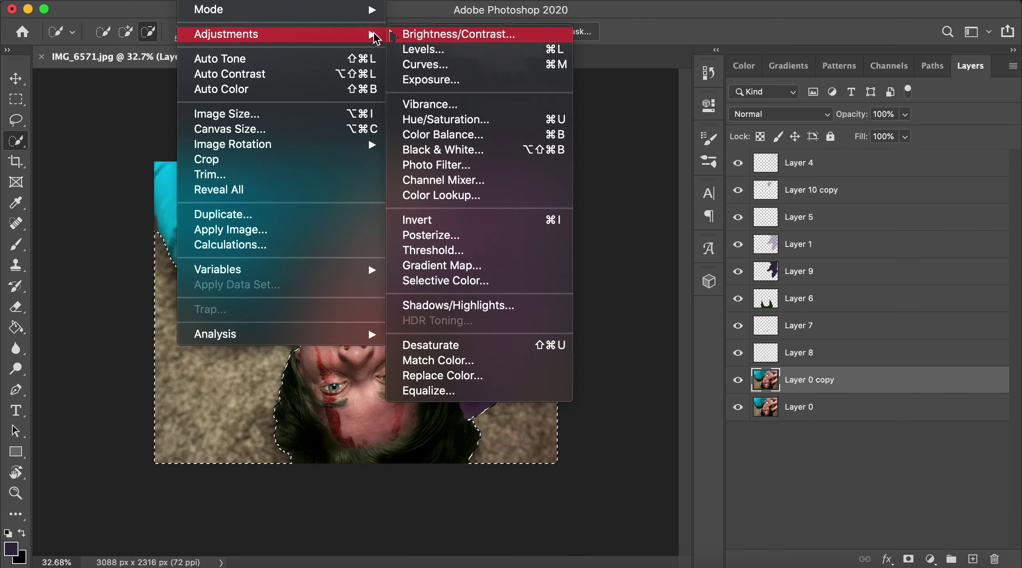
left_click(459, 34)
left_click_drag(613, 106, 567, 106)
left_click_drag(627, 140, 543, 155)
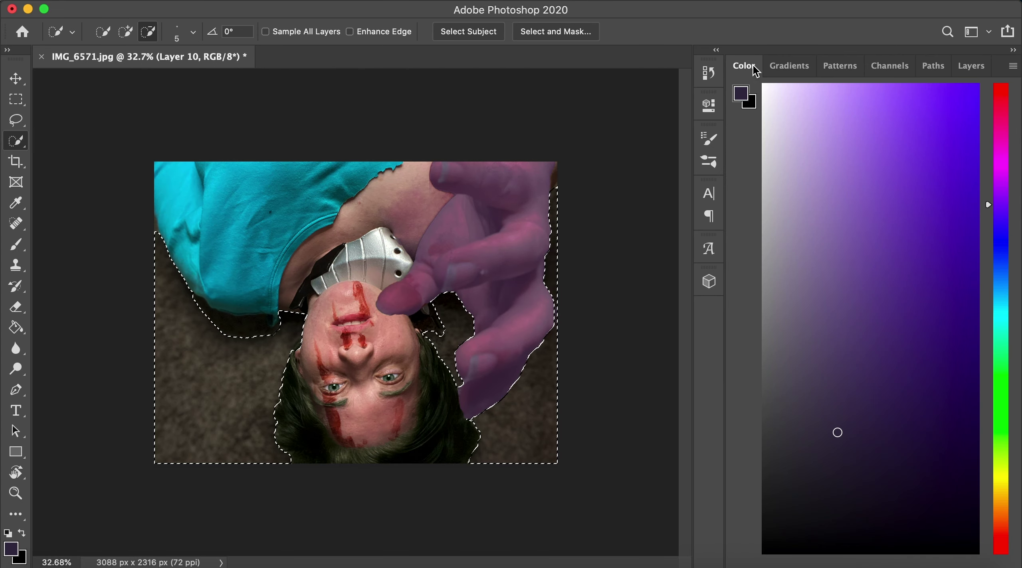
Choose a very dark green foreground color and fill the selected carpet with it on new Layer 10.
left_click(988, 339)
left_click(16, 328)
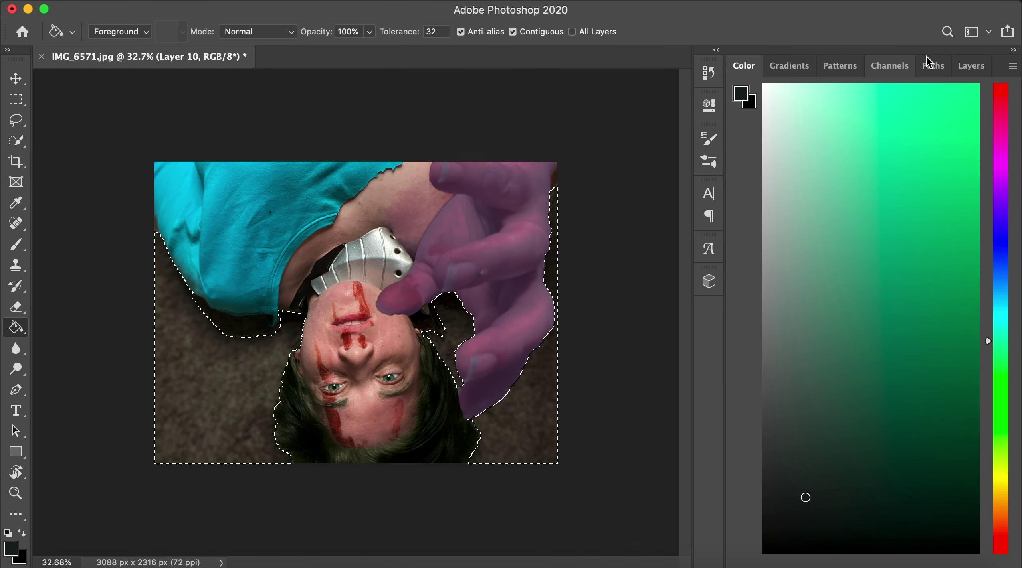
left_click(971, 66)
left_click(527, 415)
Set the green carpet layer to Color blend mode and adjust its opacity.
left_click(905, 115)
left_click_drag(909, 134, 835, 133)
left_click(814, 112)
left_click(760, 463)
mouse_move(904, 114)
left_mouse_down()
mouse_move(940, 135)
mouse_move(967, 134)
left_mouse_up()
Choose progressively deeper, more saturated dark greens and refill the carpet on Layer 10 with each.
left_click(743, 67)
left_click(890, 421)
left_click(513, 423)
left_click(911, 474)
left_click(536, 447)
left_click(927, 508)
left_click(515, 426)
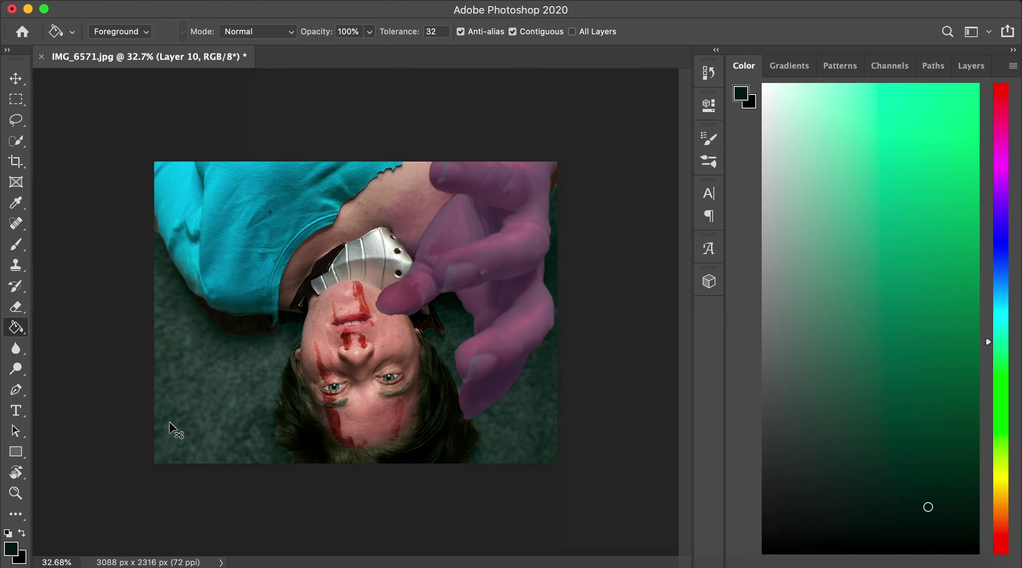
Switch to Layer 0 copy and rework the carpet selection around the hand and shirt edge with Quick Selection.
key("w")
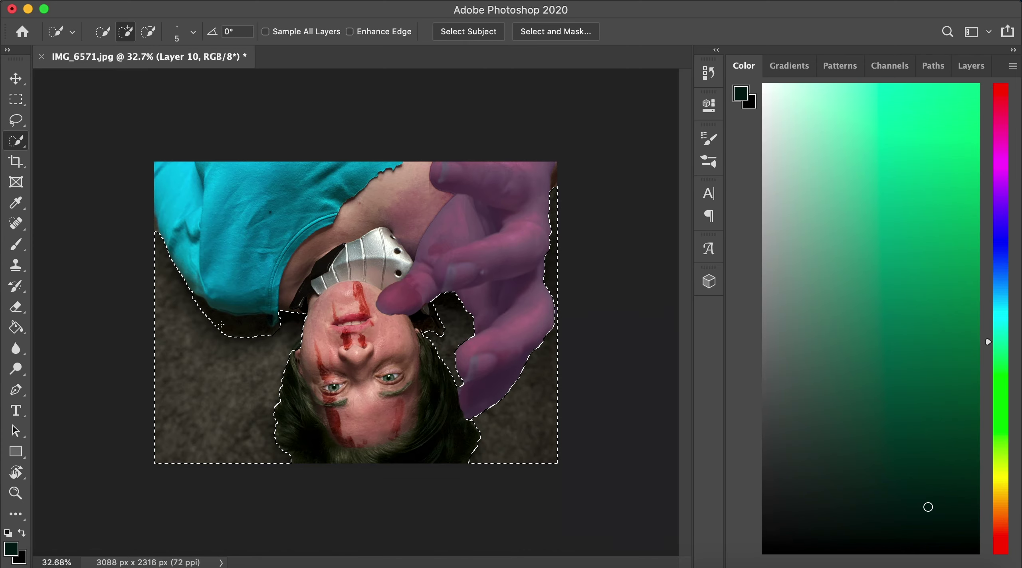
left_click(970, 65)
left_click(970, 408)
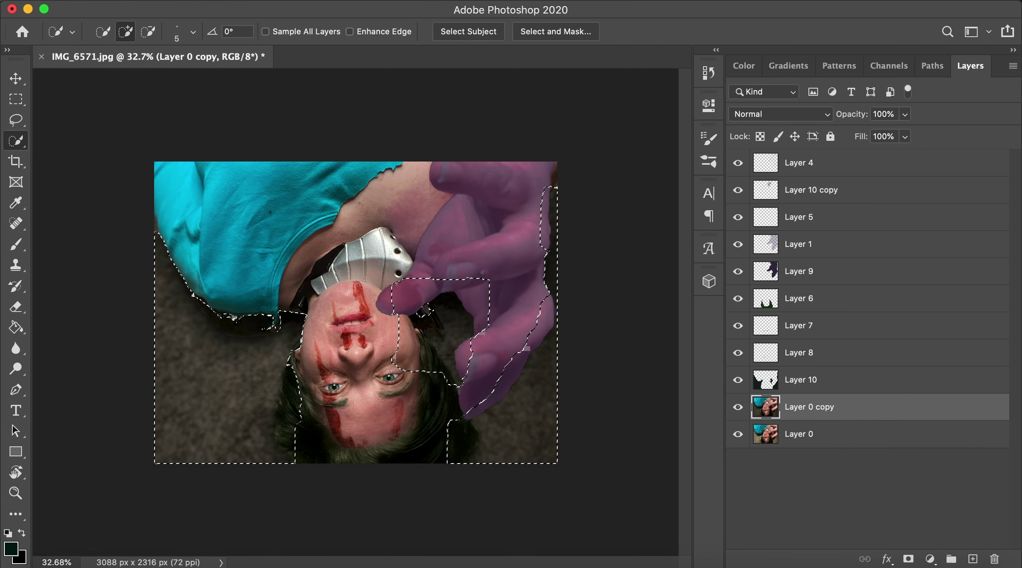
left_click_drag(526, 340, 493, 390)
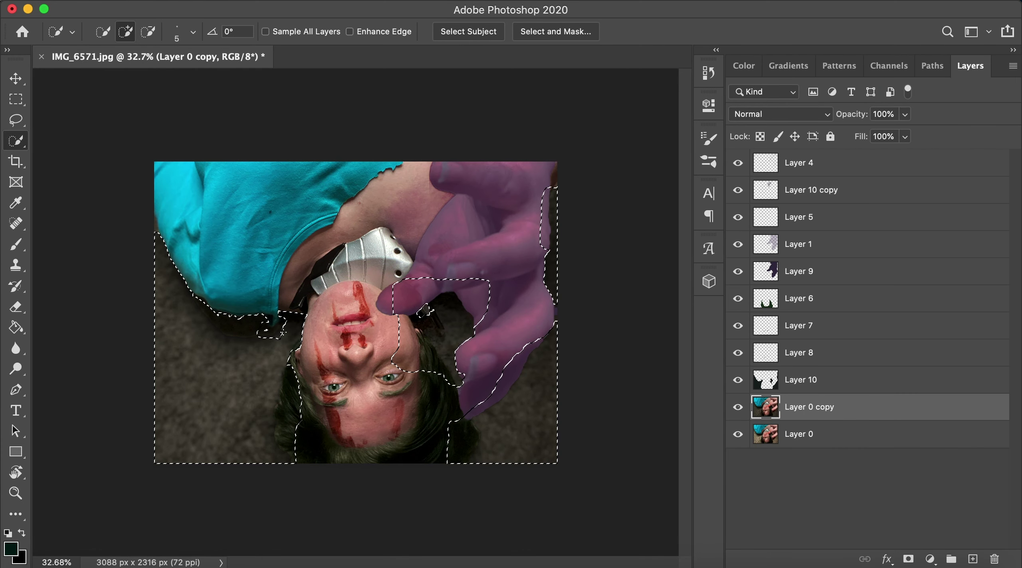
left_click(272, 326, "alt")
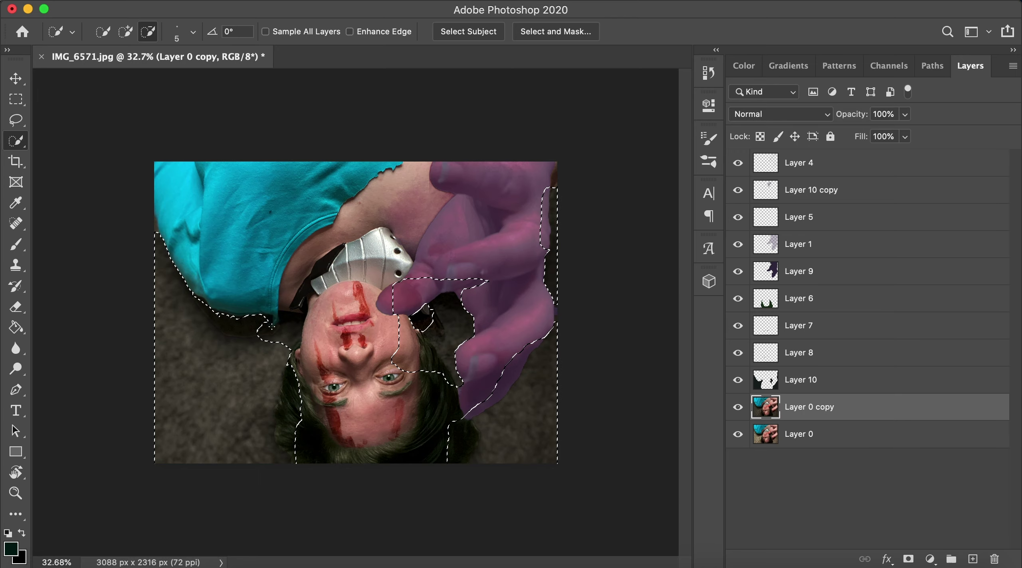
Set the Quick Selection brush size to 25 and refine the carpet selection around the shirt, face, hair and hand.
right_click(511, 391)
left_click(69, 31)
left_click(183, 32)
left_click(125, 77)
mouse_move(273, 331)
left_mouse_down()
mouse_move(212, 315)
mouse_move(268, 323)
left_mouse_up()
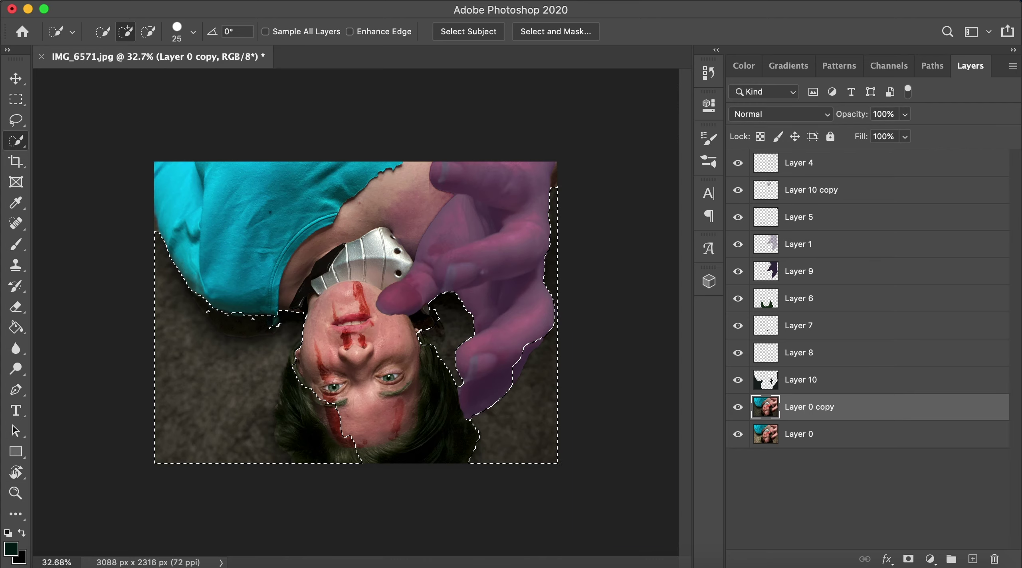
key("alt")
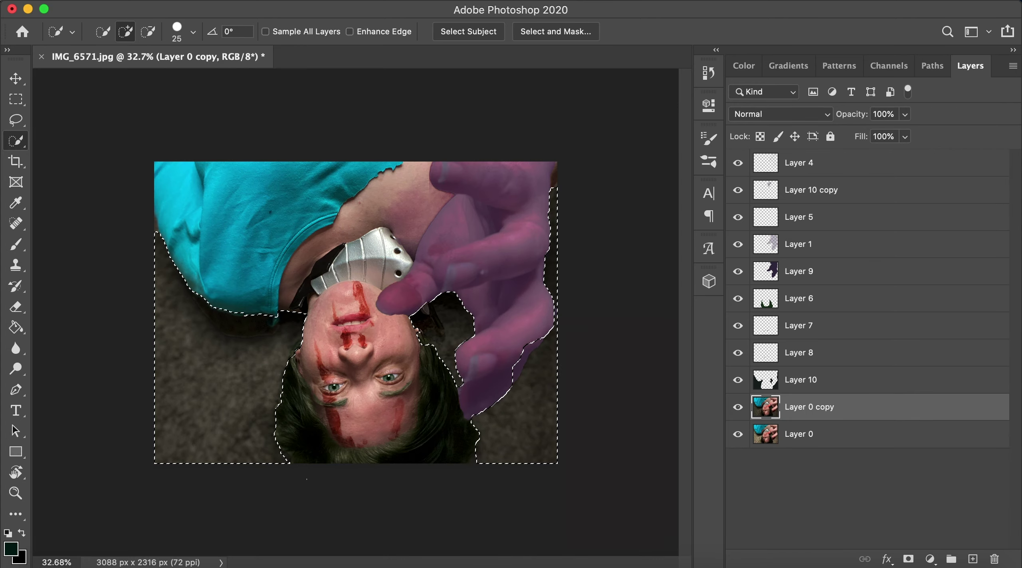
Replace Layer 10 with a new layer, fill the carpet selection with dark green and set its blend mode to Color.
left_click_drag(831, 386, 995, 560)
left_click(972, 560)
key("g")
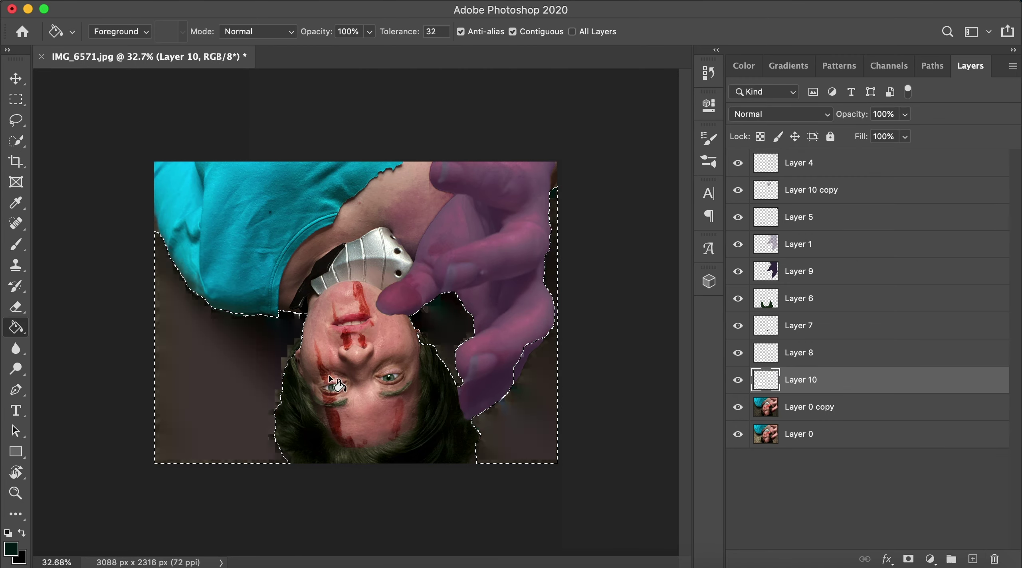
left_click(764, 92)
left_click(826, 114)
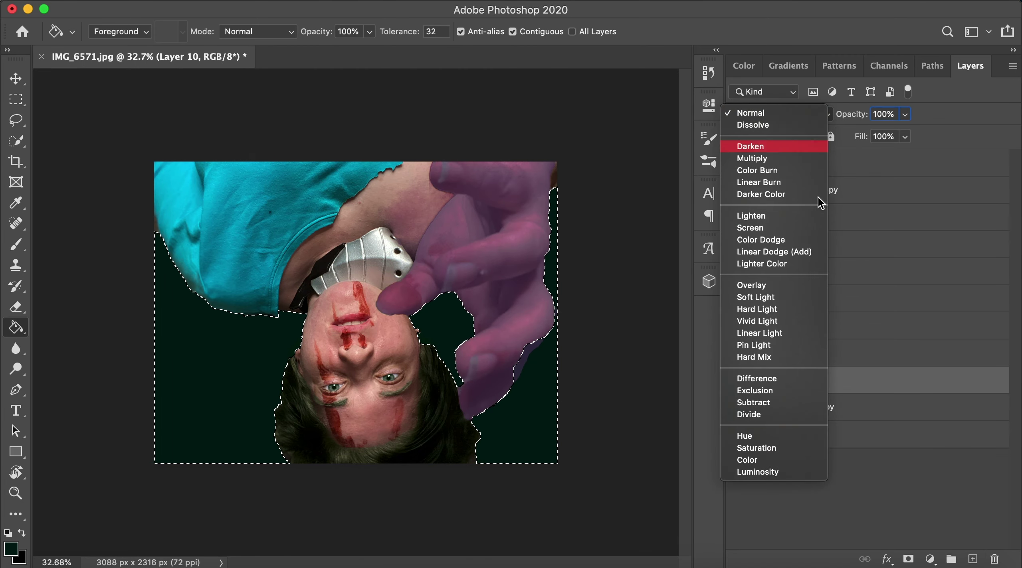
left_click(748, 457)
Refill the carpet with a darker green, set Layer 10's opacity to 71% and clear the selection.
key("F6")
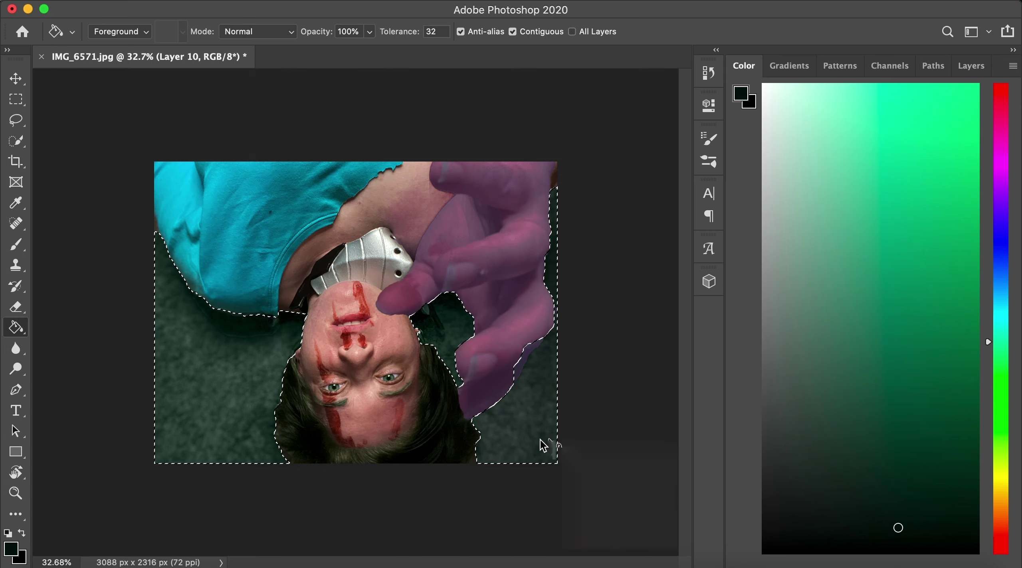
left_click(971, 66)
left_click(904, 115)
left_click_drag(903, 135, 883, 133)
key("super+d")
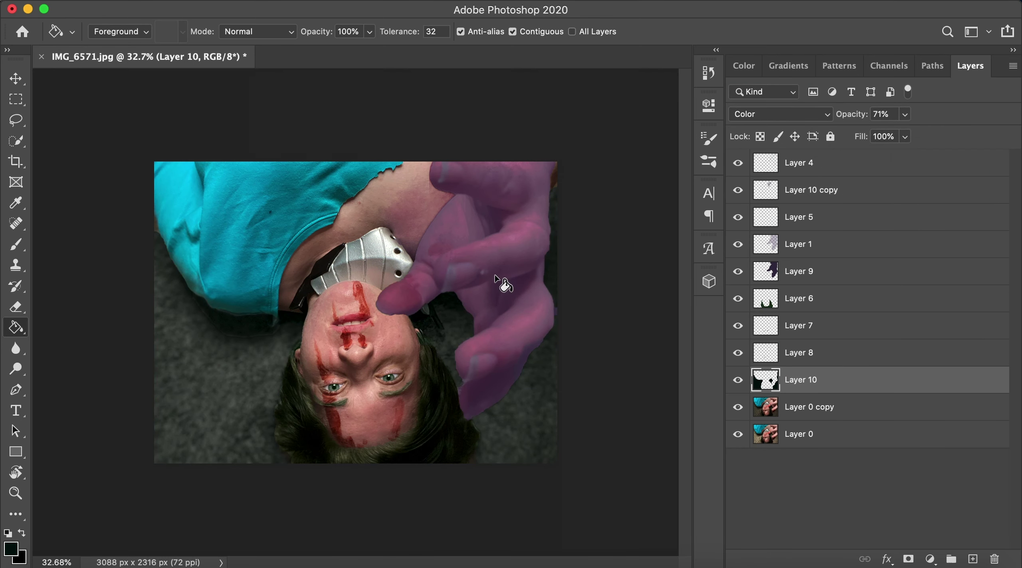
Merge all layers into a copy on top of the stack, and fill a new layer above it with dark navy.
key("alt+bracketleft")
key("super+alt+shift+e")
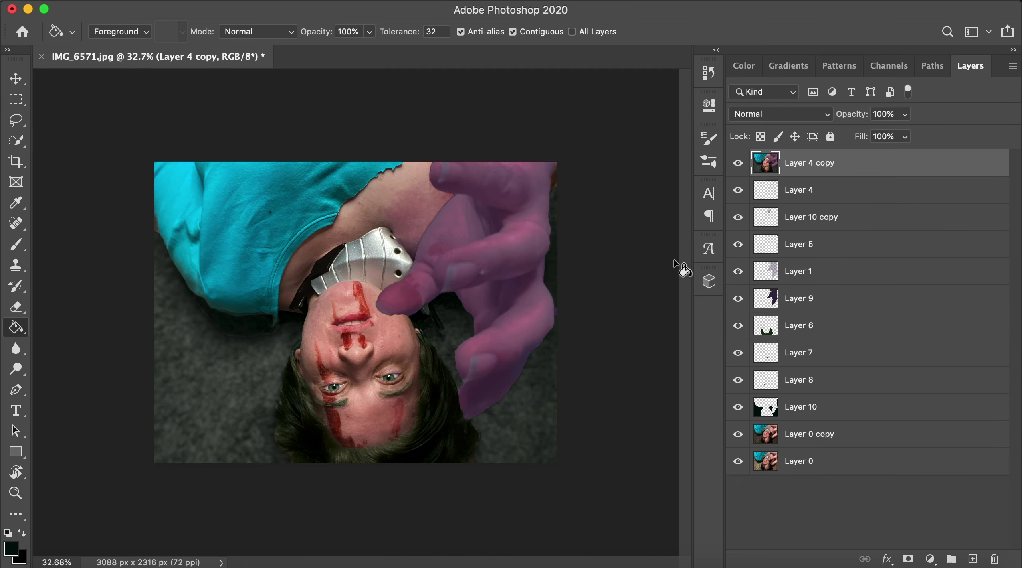
left_click(744, 65)
left_click(1006, 240)
left_click(860, 422)
left_click(788, 66)
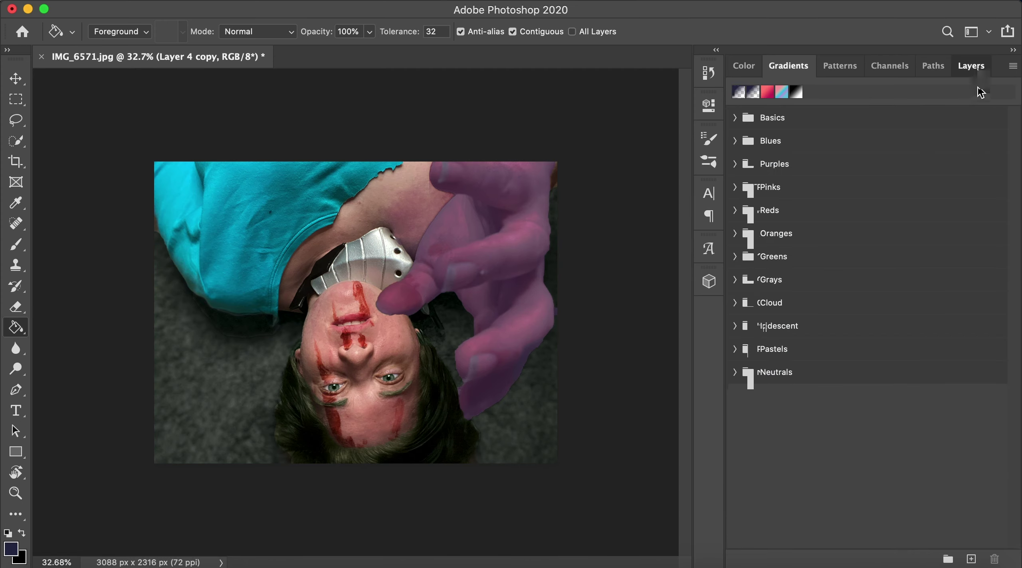
left_click(972, 66)
left_click(973, 559)
left_click(512, 444)
Set the navy Layer 11's blend mode to Soft Light and lower its opacity.
left_click(827, 114)
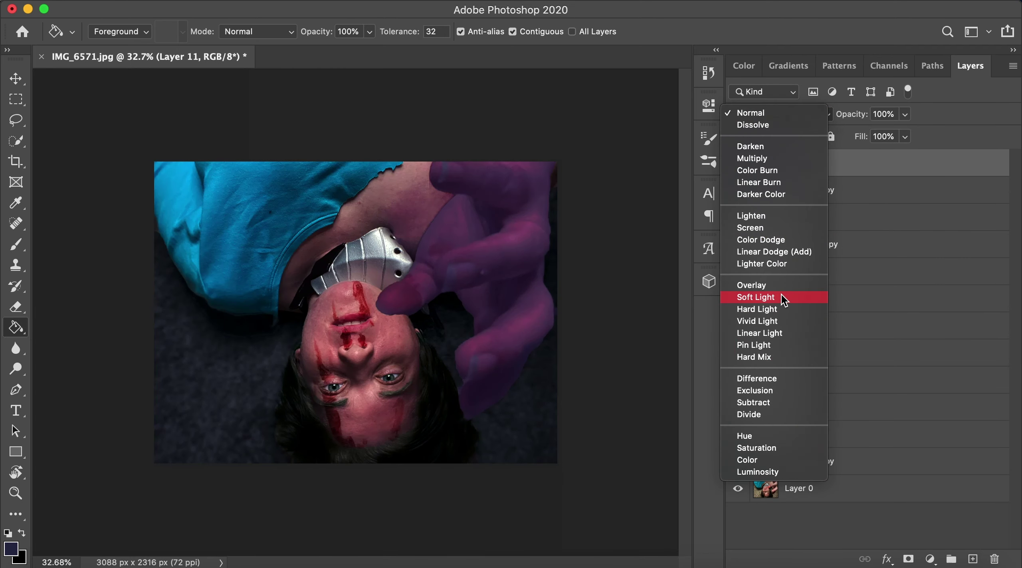
left_click(756, 298)
left_click(905, 114)
left_click_drag(907, 133, 848, 137)
Add Layer 12, draw a reversed radial gradient in light orange from the face outward past the corner, and set its opacity to 21%.
left_click(973, 559)
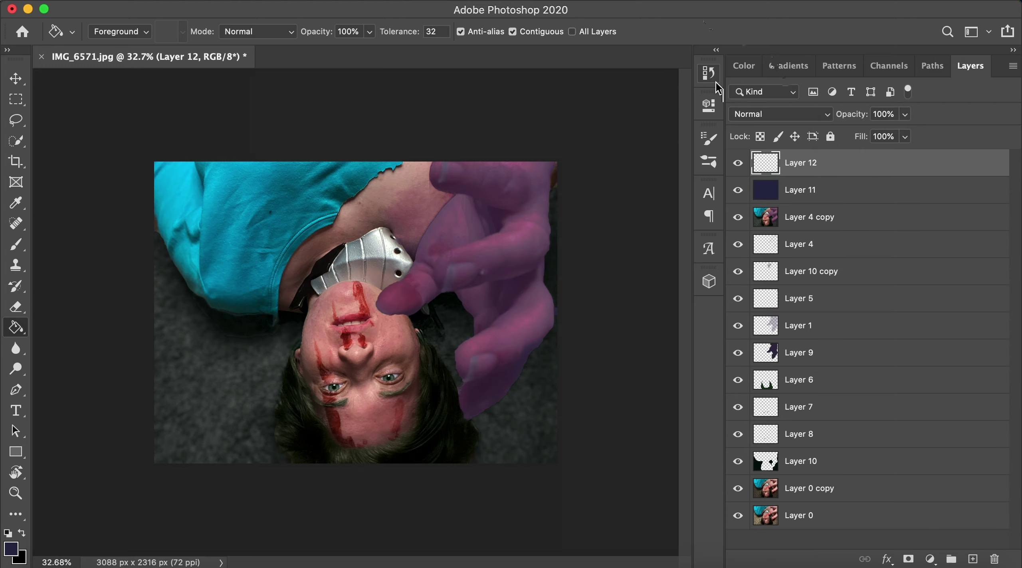
left_click(744, 66)
left_click(1000, 505)
left_click(870, 95)
key("b")
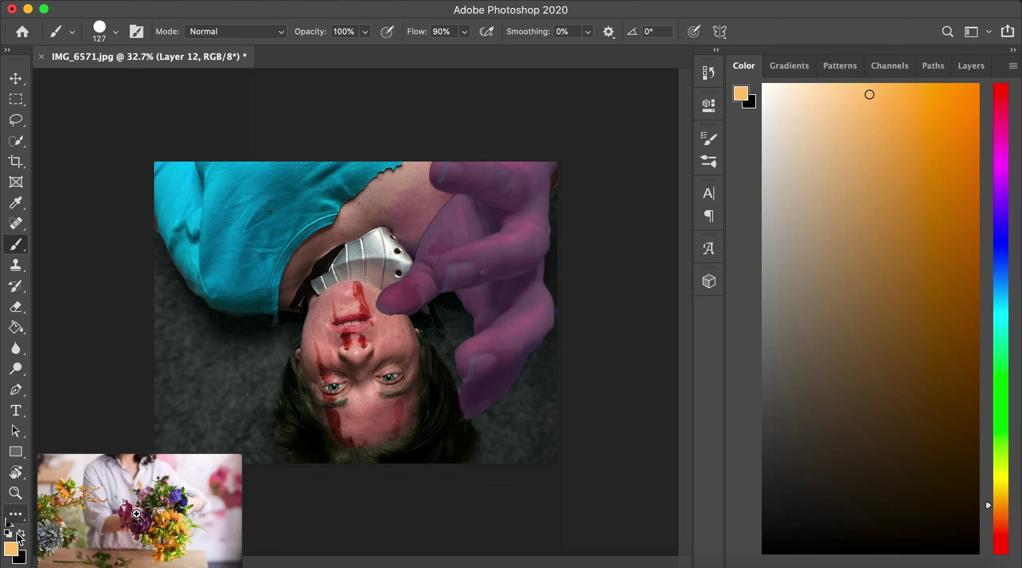
left_click_drag(16, 327, 60, 327)
left_click(970, 65)
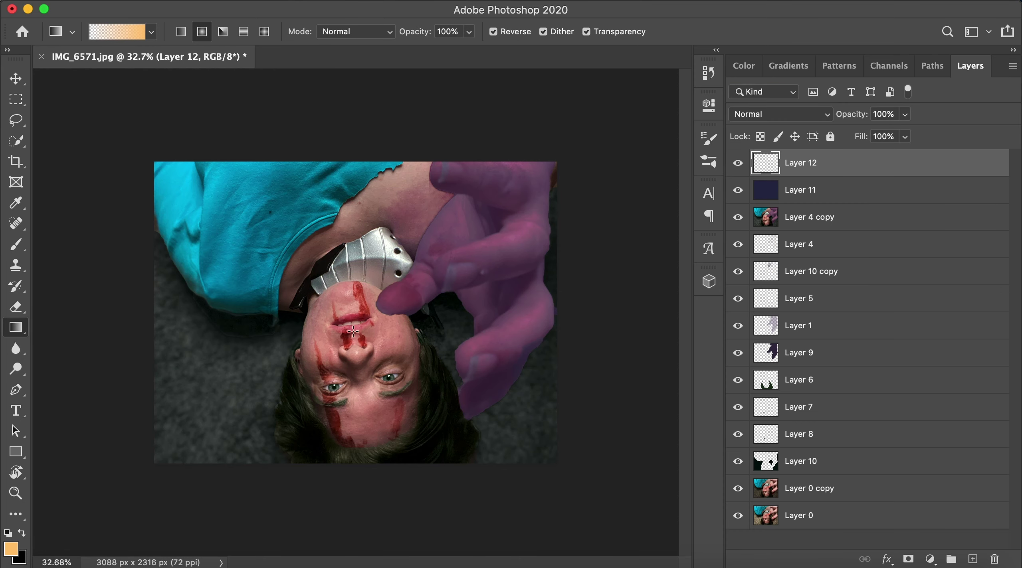
left_click_drag(355, 348, 617, 501)
left_click(904, 114)
left_click_drag(908, 132, 847, 138)
Add Layer 13, draw a reversed black radial gradient outward from the face as a vignette, and lower its opacity.
left_click(972, 559)
left_click(744, 65)
left_click_drag(773, 526, 743, 566)
left_click(970, 65)
left_click_drag(355, 320, 608, 503)
left_click(905, 114)
left_click_drag(908, 132, 873, 137)
Set Layer 12's blend mode to Difference, duplicate the layer and set the copy's blend mode to Normal.
left_click(780, 114)
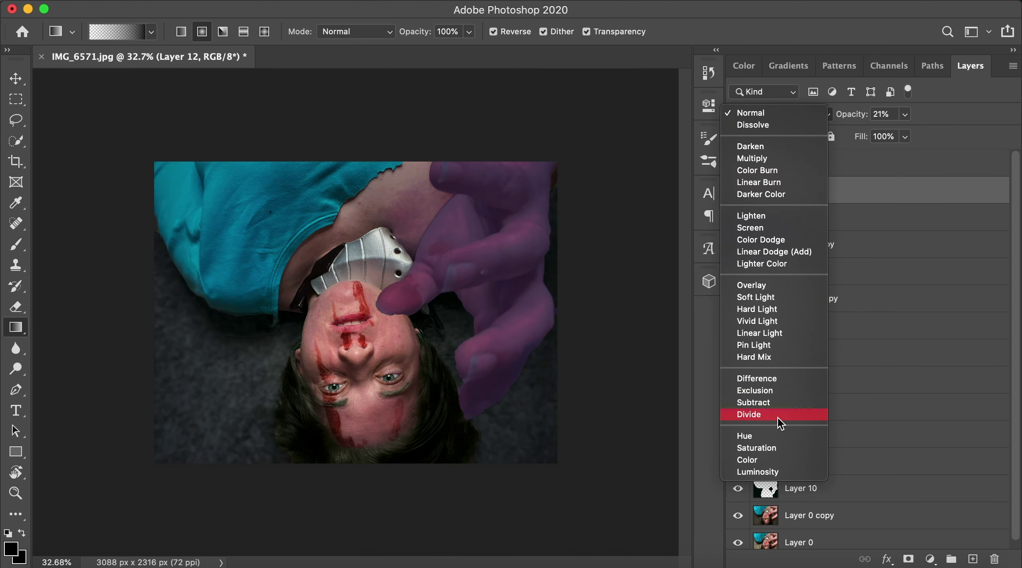
left_click(775, 377)
left_click_drag(904, 194, 972, 560)
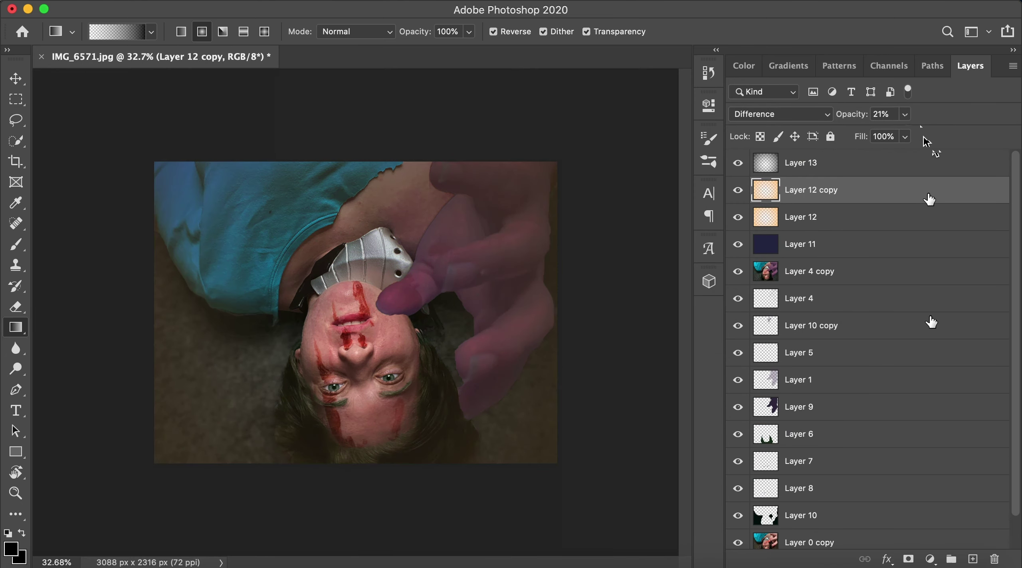
left_click(806, 114)
left_click(819, 2)
Fine-tune the opacities of Layer 12 copy and the Layer 13 vignette.
left_click(905, 114)
left_click(871, 162)
left_click(905, 137)
left_click_drag(904, 156, 894, 137)
left_click(905, 114)
left_click(878, 190)
left_click(905, 114)
Hide Layers 11, 12, 12 copy and 13, and quick-select the reddish patches on the hand in Layer 4 copy.
left_click(826, 276)
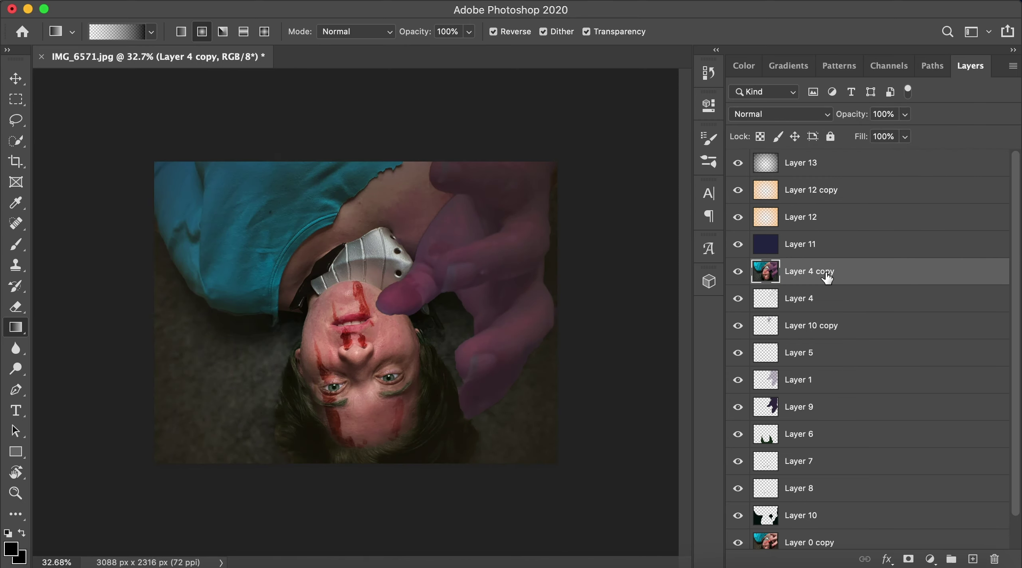
left_click_drag(738, 244, 738, 169)
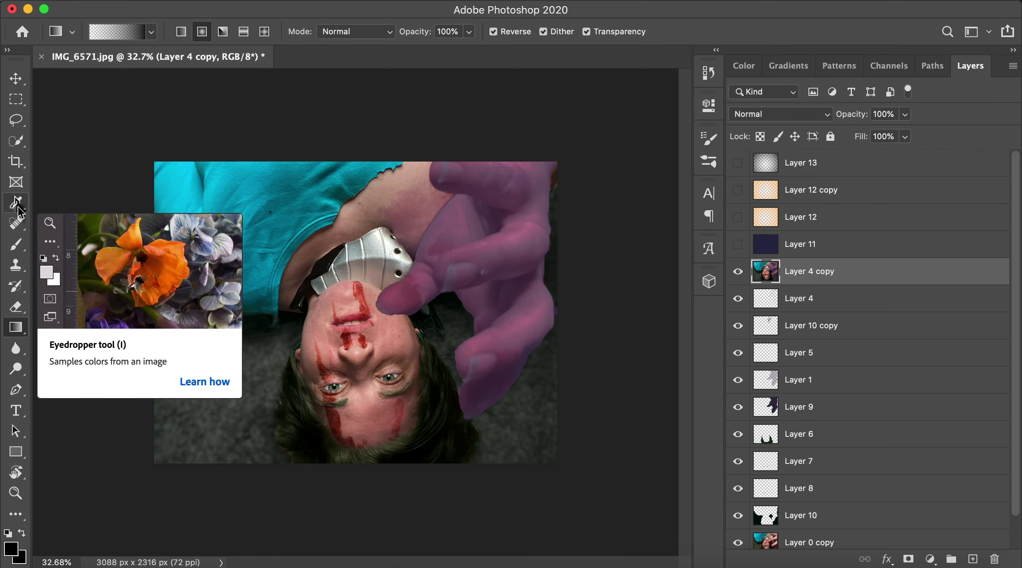
key("w")
left_click(404, 290)
key("alt")
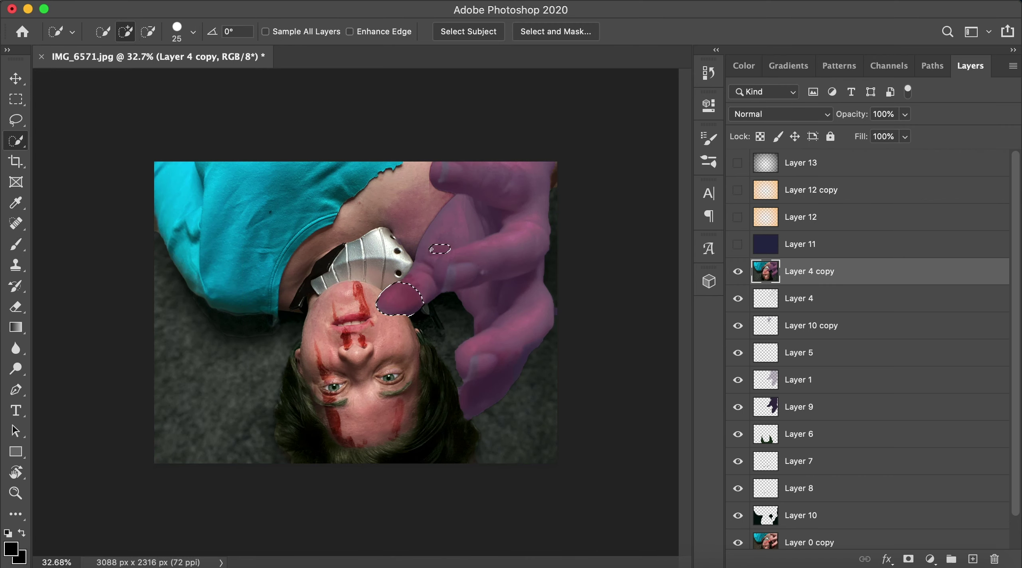
key("alt")
left_click(512, 359)
key("alt")
Fill the selected hand patches with dark maroon on a new layer above Layer 4 copy.
left_click(744, 66)
mouse_move(888, 353)
left_mouse_down()
mouse_move(904, 271)
mouse_move(853, 428)
left_mouse_up()
left_click(15, 328)
left_click(56, 337)
left_click(406, 303)
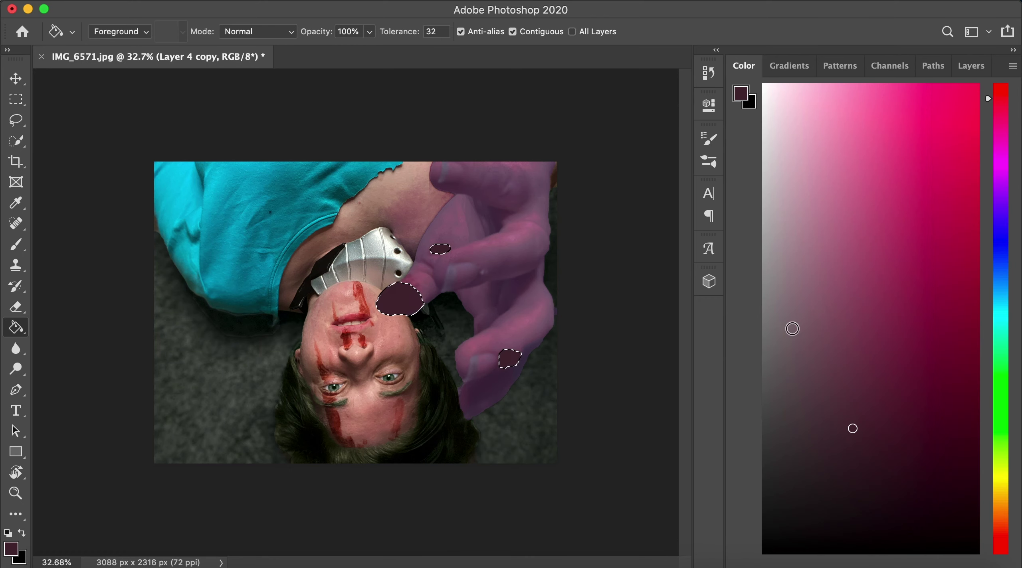
left_click(970, 66)
key("ctrl+j")
Set Layer 14's blend mode to Difference and its opacity to 21%, and clear the selection.
left_click(778, 114)
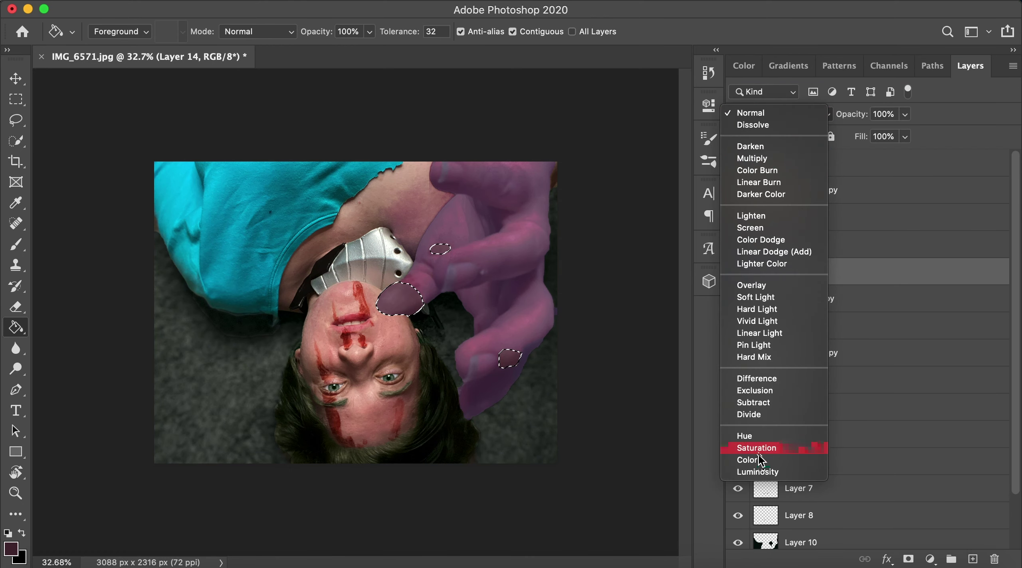
left_click(756, 378)
left_click(905, 114)
left_click_drag(910, 132, 847, 137)
key("super+d")
Blend the Layer 14 patches into the hand with the Blur tool and a textured 174 px Smudge brush.
left_click(16, 348)
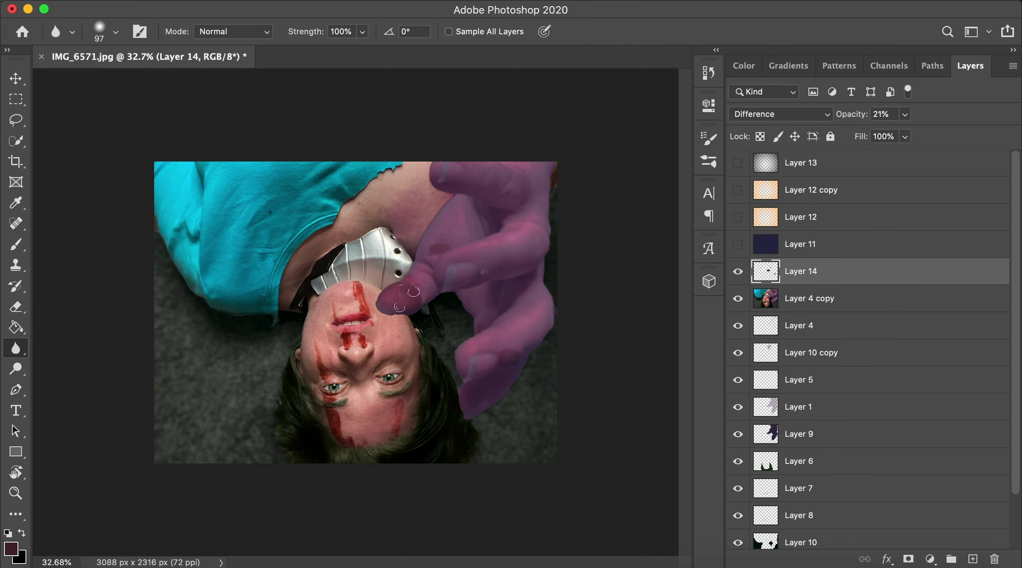
right_click(16, 351)
left_click(76, 346)
right_click(16, 349)
left_click(86, 375)
left_click(104, 34)
left_click(105, 33)
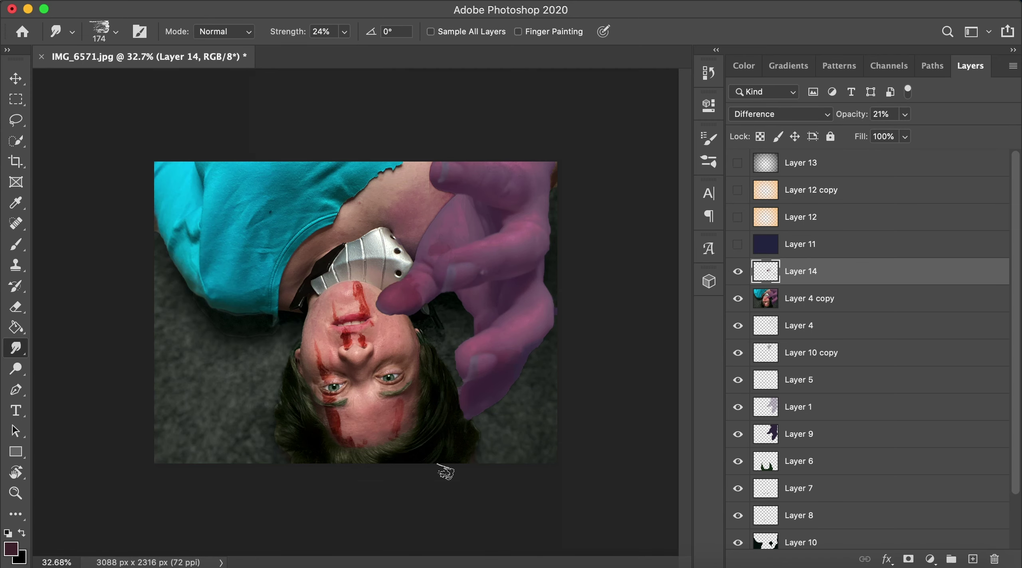
Show the four hidden upper layers and quick-select the whole subject on Layer 4 copy, subtracting the carpet.
left_click_drag(737, 244, 740, 167)
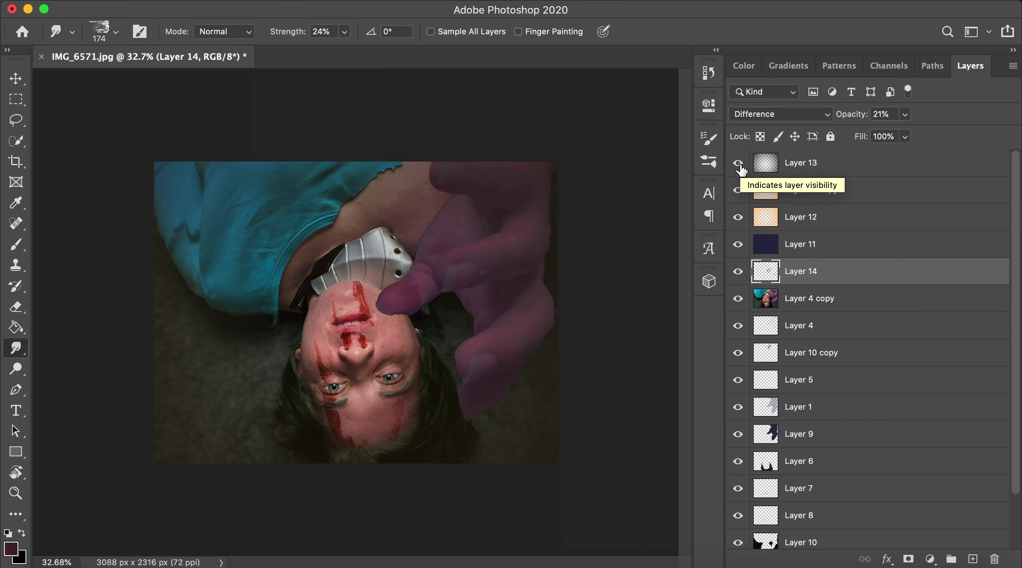
left_click(789, 301)
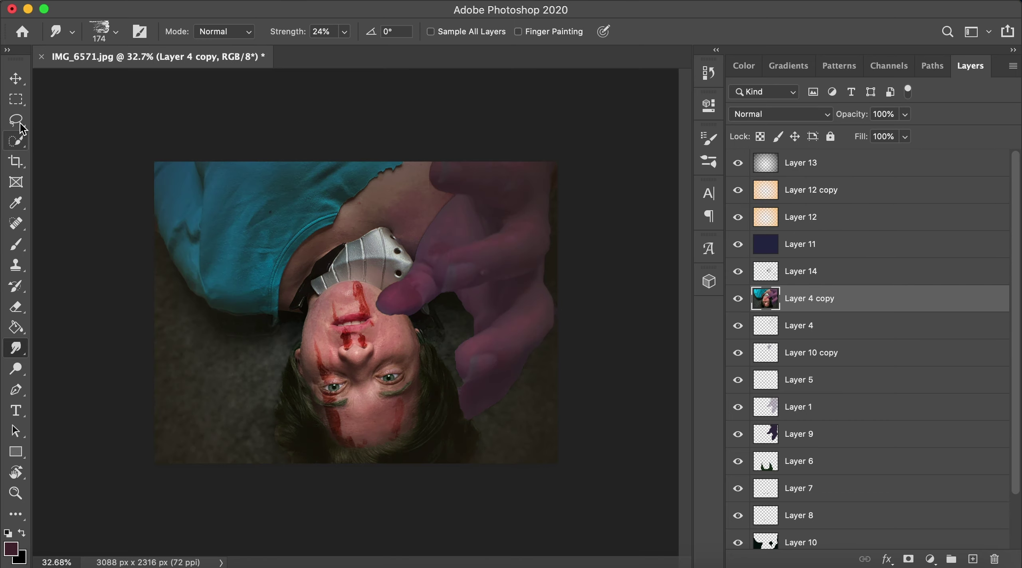
left_click(16, 141)
left_click_drag(184, 351, 358, 443)
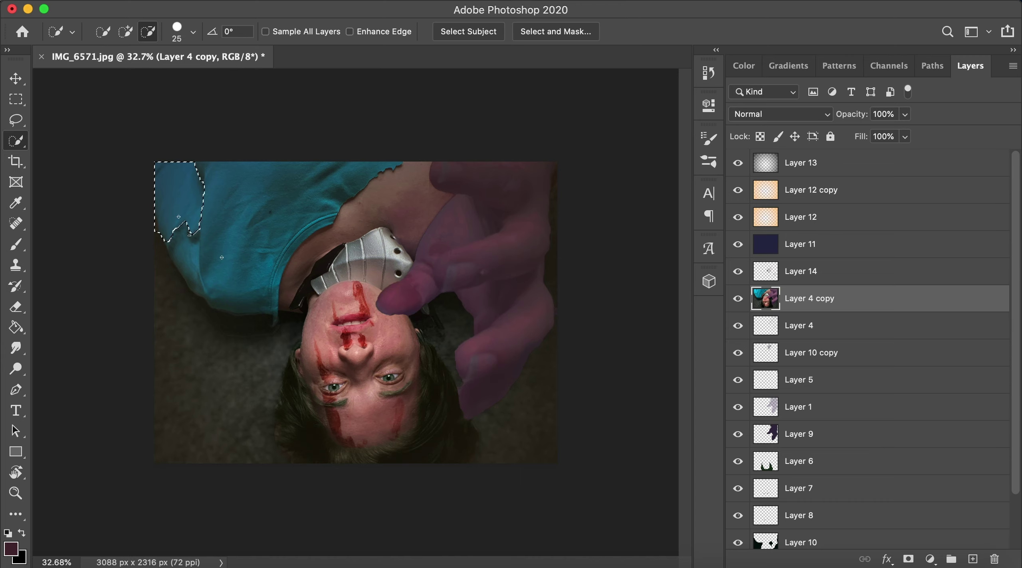
key("super+a")
left_click_drag(166, 287, 266, 449)
mouse_move(517, 441)
left_mouse_down()
mouse_move(487, 427)
mouse_move(463, 359)
mouse_move(460, 304)
mouse_move(562, 260)
left_mouse_up()
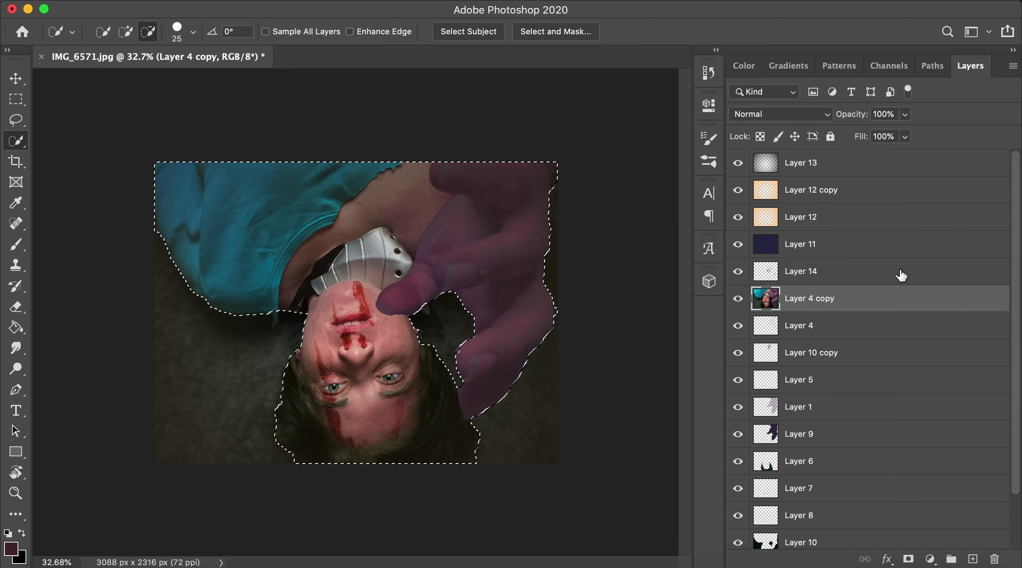
left_click_drag(902, 297, 973, 560)
key("Delete")
left_click_drag(925, 299, 994, 559)
Merge Layer 14 with Layer 4 copy, duplicate the merged layer and delete the carpet area from the duplicate.
left_click(842, 213, "shift")
key("super+e")
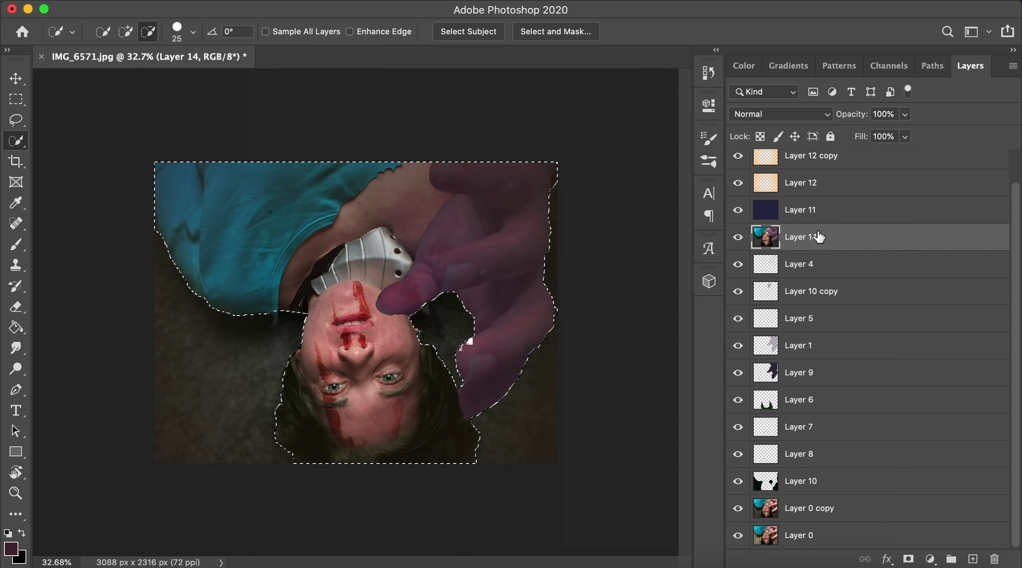
left_click_drag(965, 239, 972, 560)
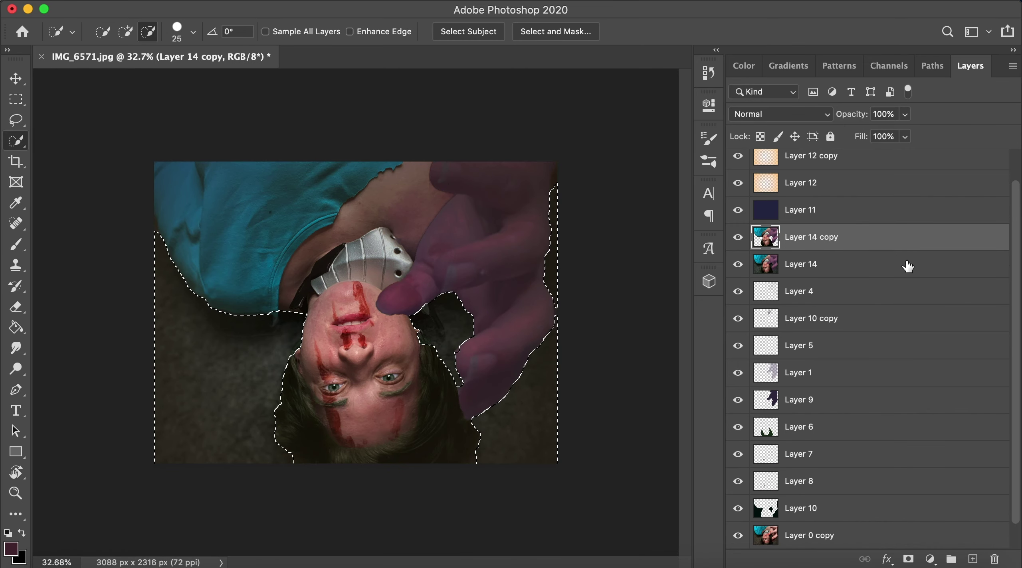
left_click(738, 265)
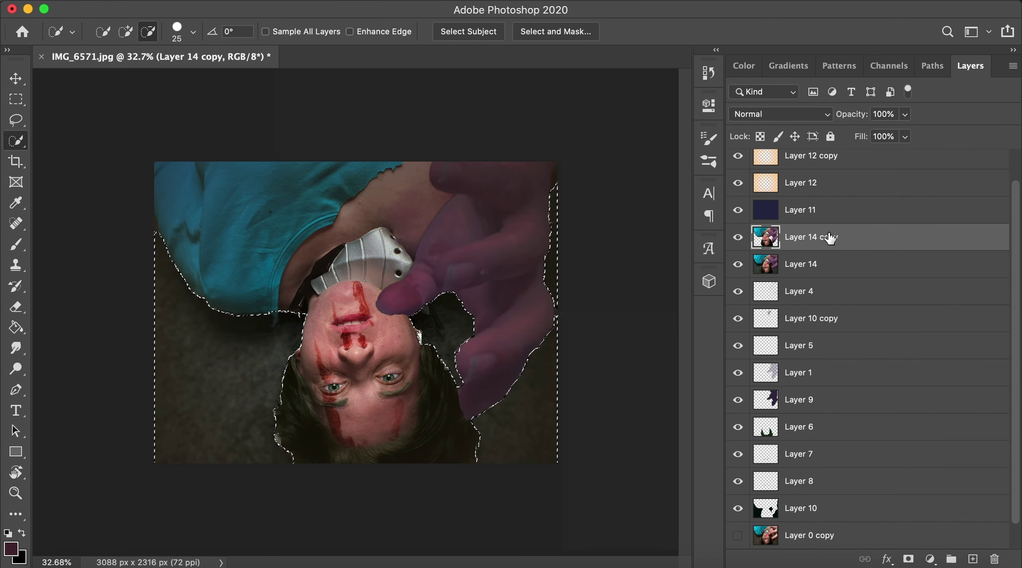
Add Layer 15 above Layer 14 copy and fill the subject selection with pale cyan.
left_click(976, 559)
left_click(744, 66)
left_click(783, 92)
left_click(999, 319)
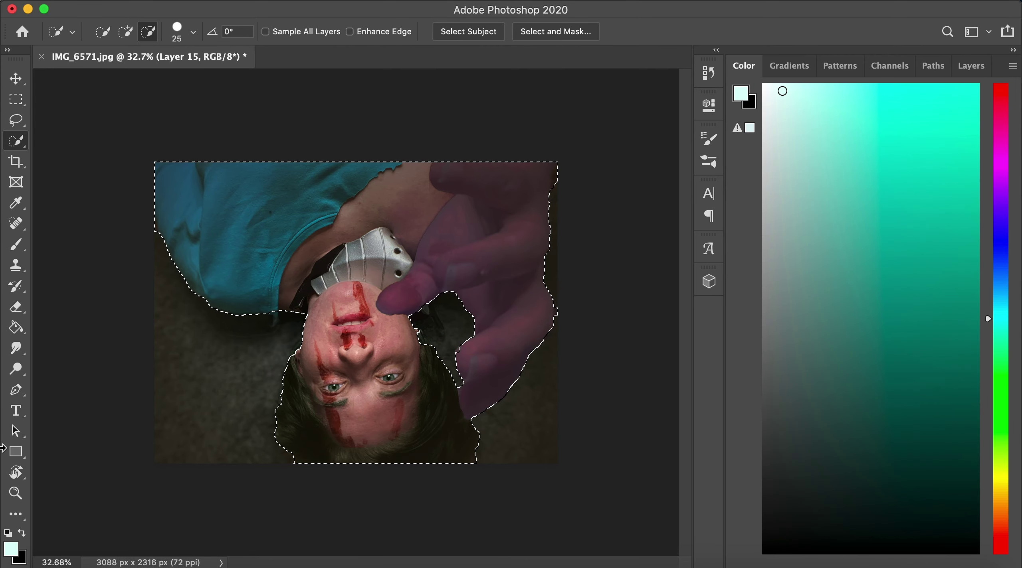
left_click(16, 327)
left_click(471, 235)
Set Layer 15's blend mode to Multiply and save the document.
left_click(970, 66)
left_click(821, 114)
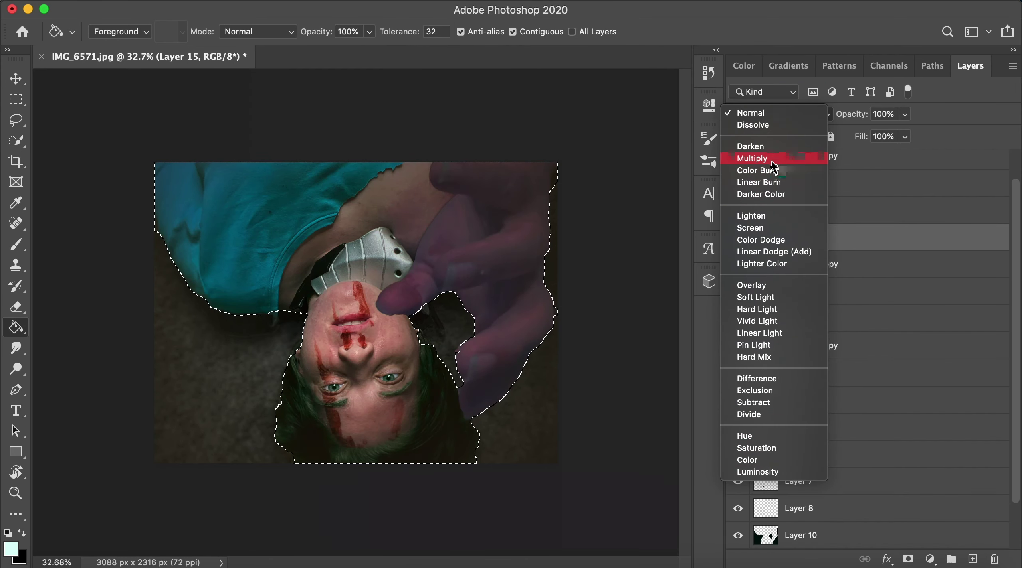
left_click(771, 158)
key("super+s")
left_click(737, 424)
Add Layer 16 above Layer 14 and fill it with dark teal.
scroll(798, 340, "up", 1)
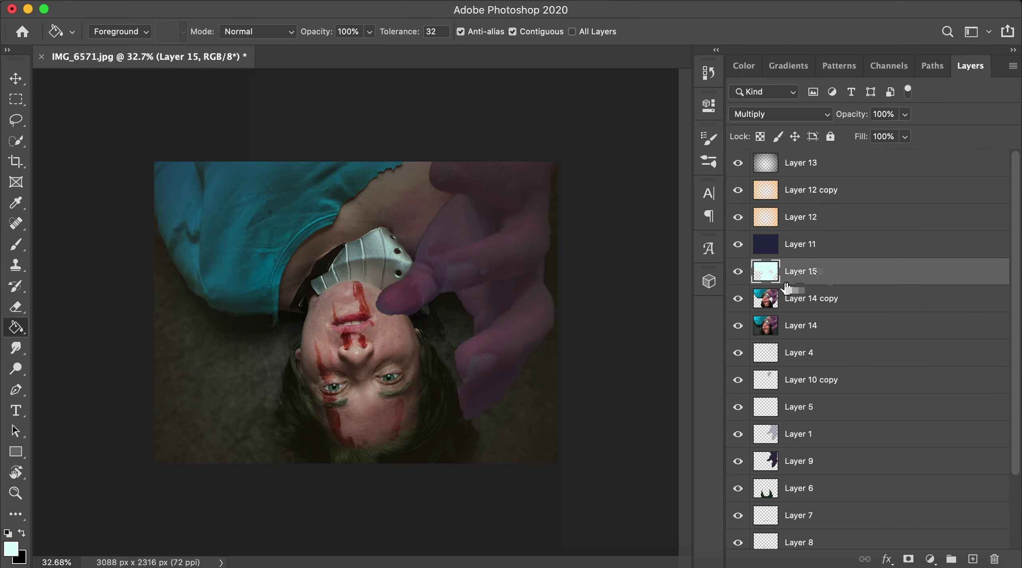
left_click(893, 322)
scroll(825, 325, "down", 3)
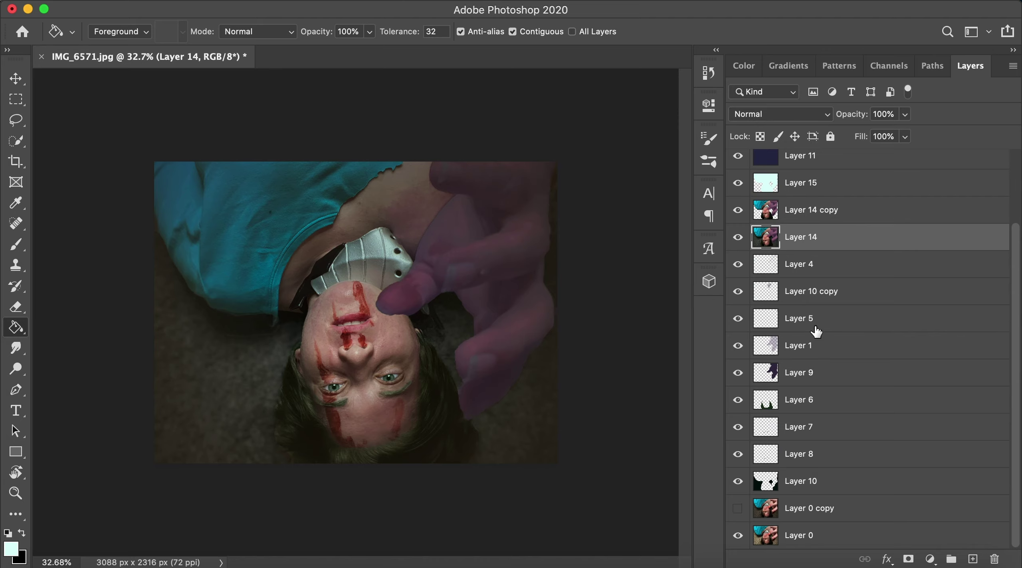
left_click(743, 66)
left_click(820, 430)
left_click(788, 66)
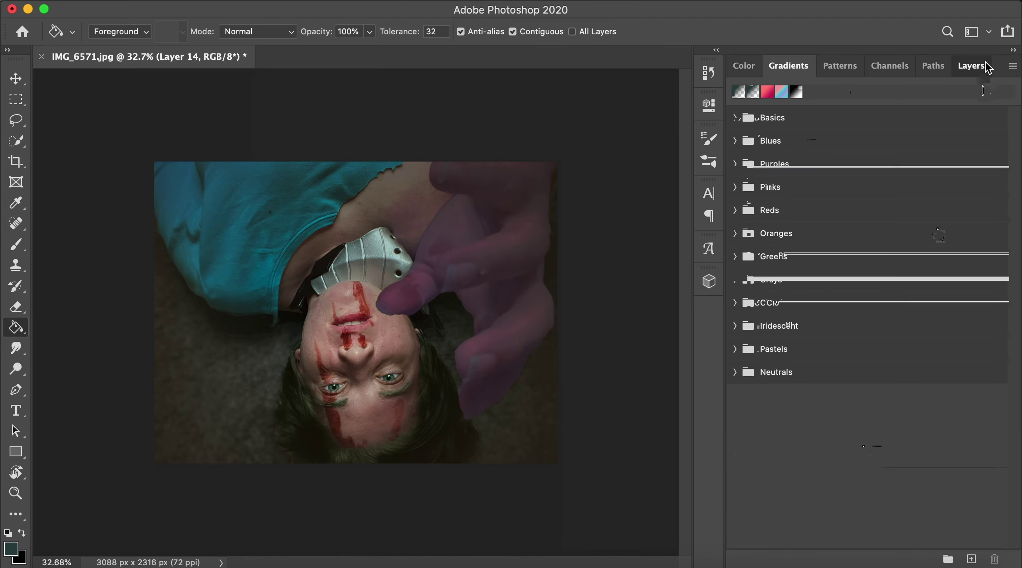
left_click(982, 66)
left_click(972, 560)
left_click(552, 458)
Refill Layer 16 with a near-black green.
left_click(744, 66)
left_click(811, 499)
left_click(1000, 425)
left_click(543, 399)
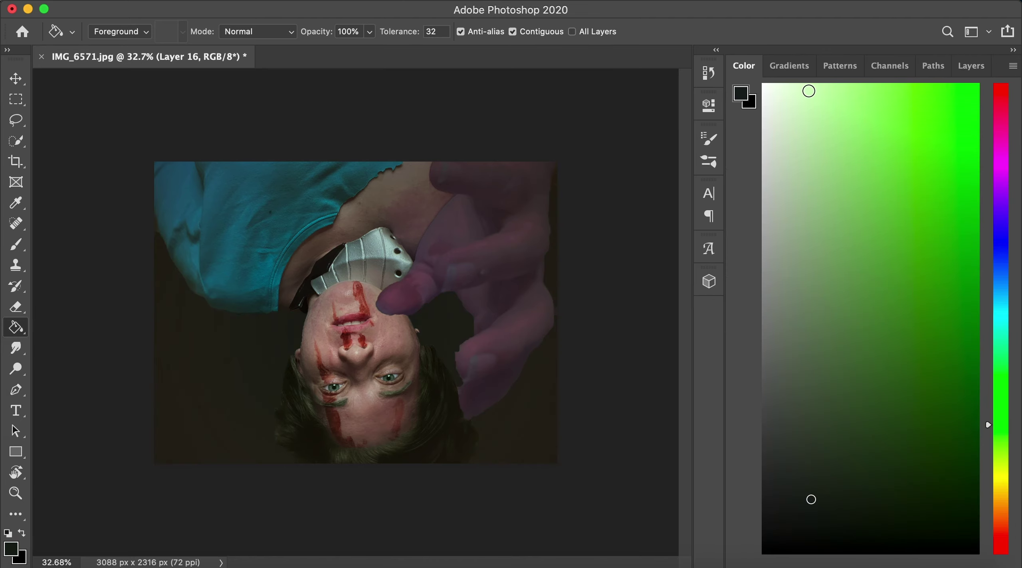
Set Layer 16's opacity to 49% and its blend mode to Hard Light.
left_click(971, 66)
left_click_drag(905, 114, 845, 136)
left_click(780, 114)
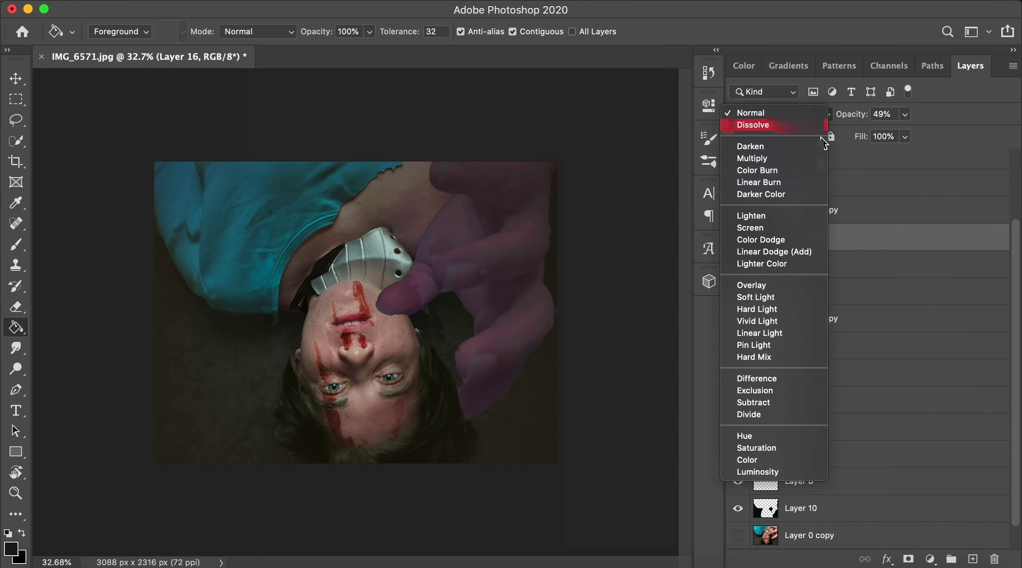
left_click(780, 310)
Change Layer 15's blend mode to Soft Light and adjust its opacity.
left_click(831, 187)
left_click(780, 114)
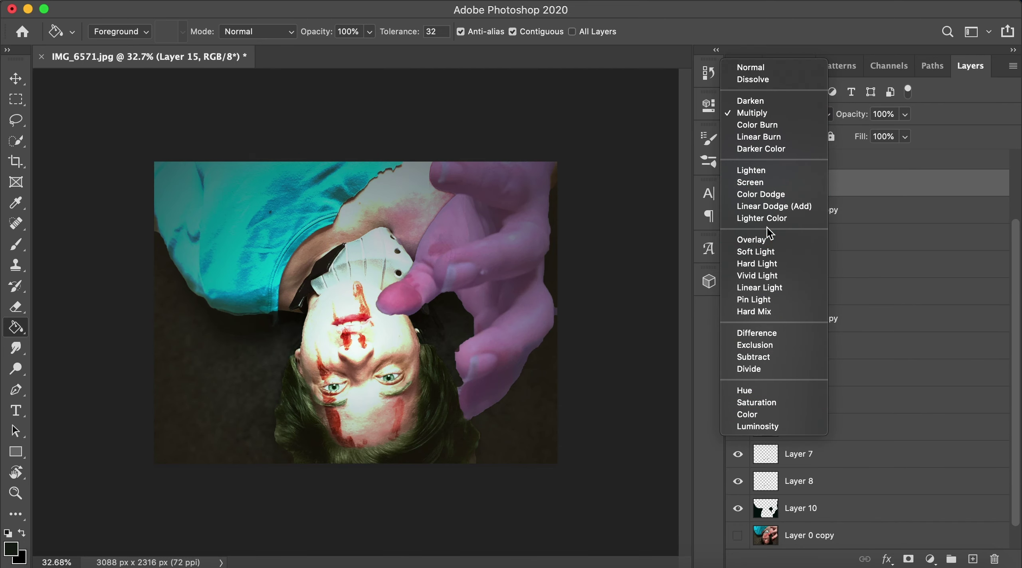
left_click(755, 251)
left_click(904, 114)
mouse_move(900, 134)
left_mouse_down()
mouse_move(855, 136)
mouse_move(920, 135)
left_mouse_up()
Set Layer 13's opacity to 75% and compare the image with Layer 14 copy hidden and shown.
scroll(830, 180, "up", 4)
left_click(840, 167)
left_click(905, 115)
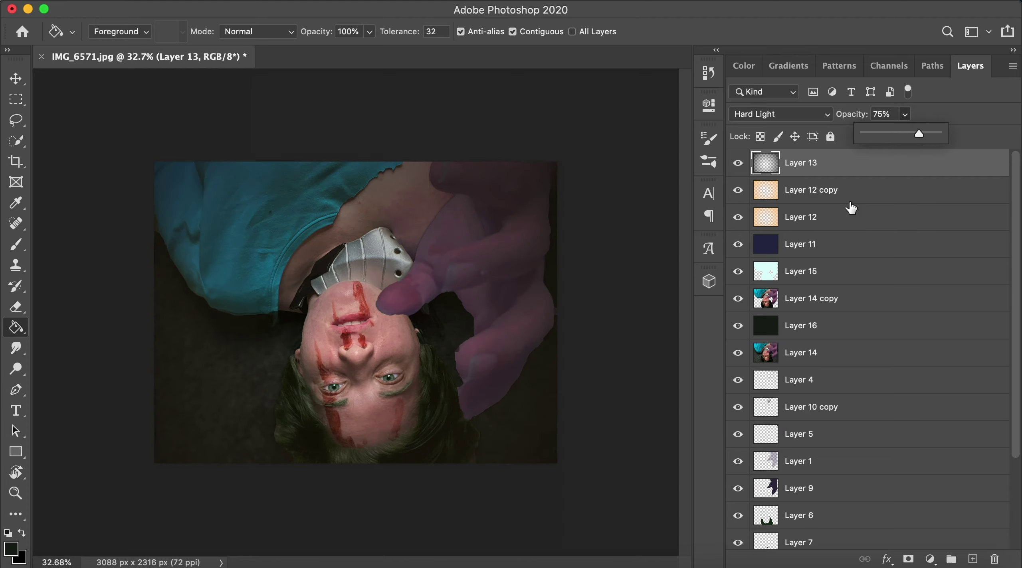
left_click(739, 303)
left_click(739, 303)
left_click(740, 303)
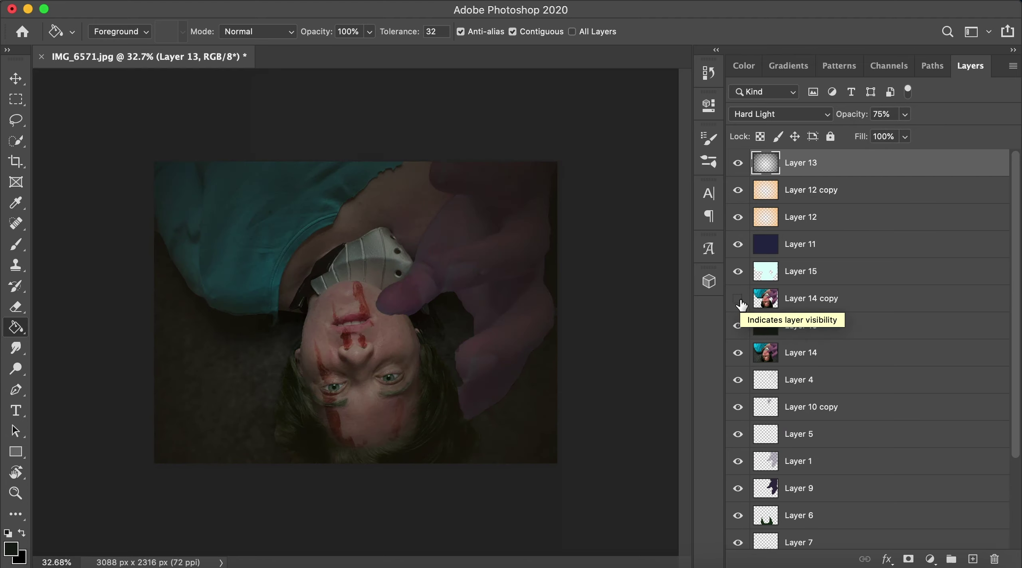
left_click(739, 303)
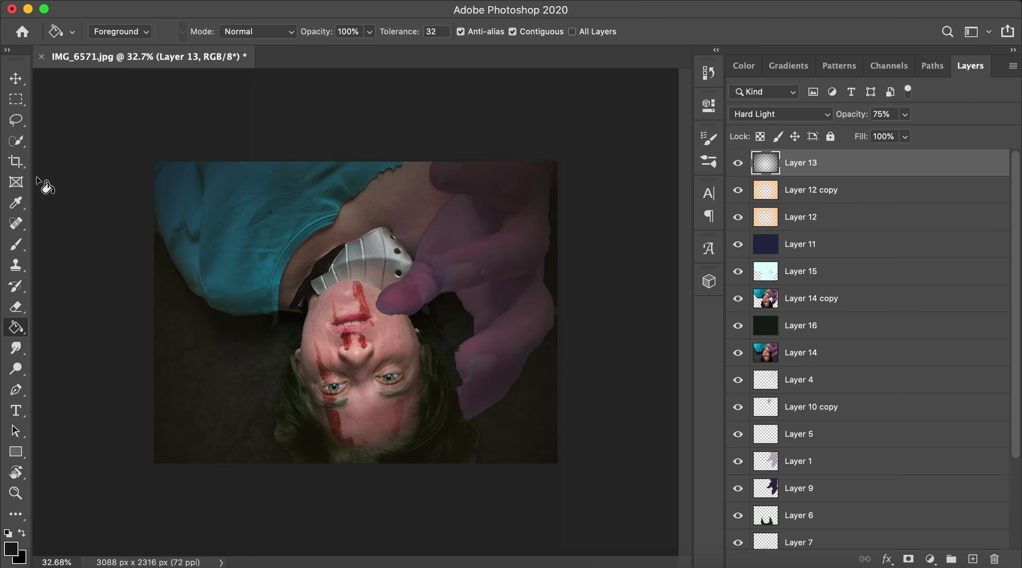
Set Layer 16's opacity to 27% and Layer 12 copy's opacity to 11%.
left_click(777, 322)
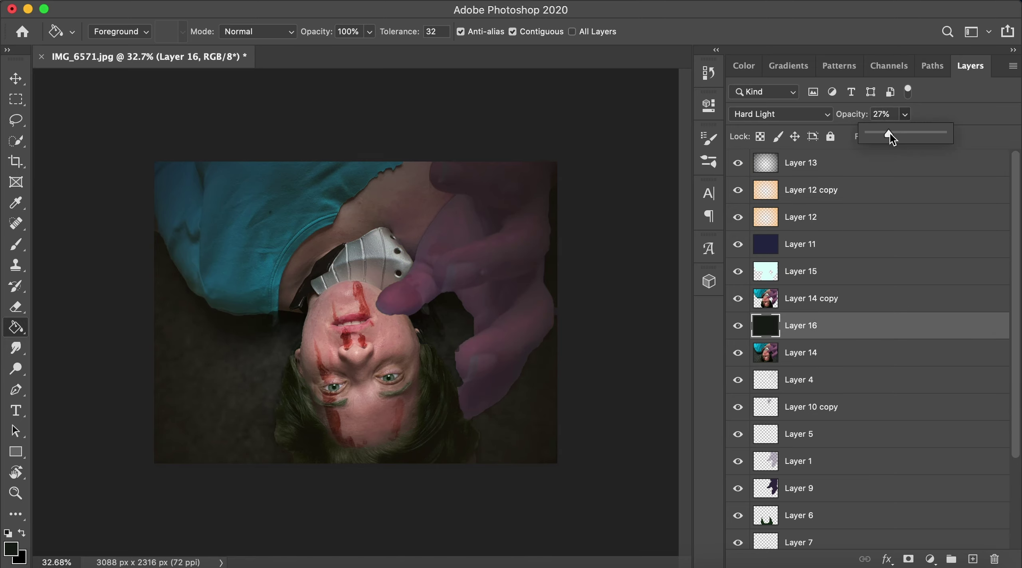
left_click(870, 189)
left_click(905, 115)
left_click_drag(904, 133, 914, 134)
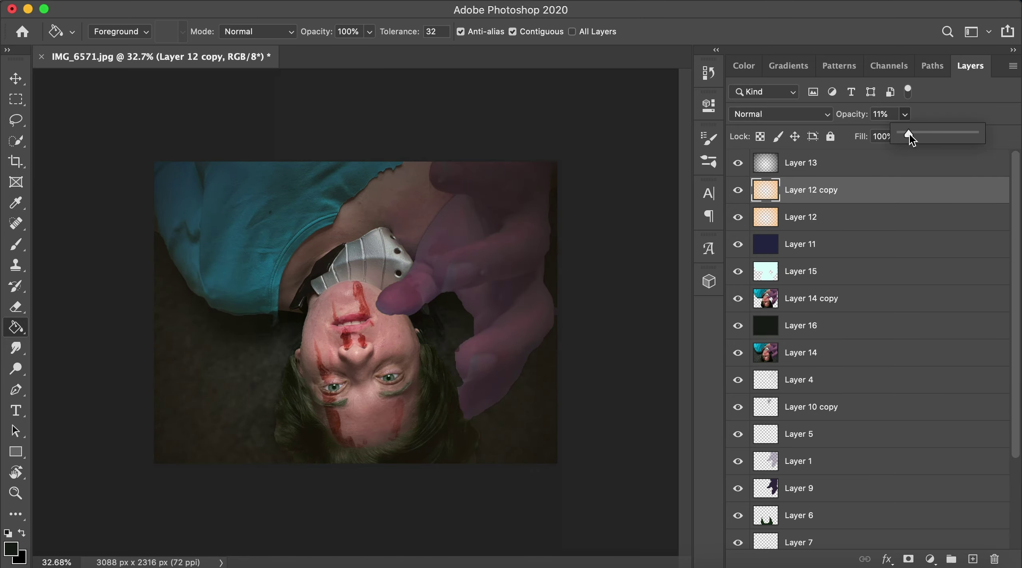
Duplicate the layers from Layer 14 up to Layer 13 and merge the duplicates into one layer on top.
key("w")
scroll(852, 311, "down", 5)
scroll(846, 455, "up", 5)
left_click(832, 356)
left_click(866, 165, "shift")
key("super+j")
key("super+e")
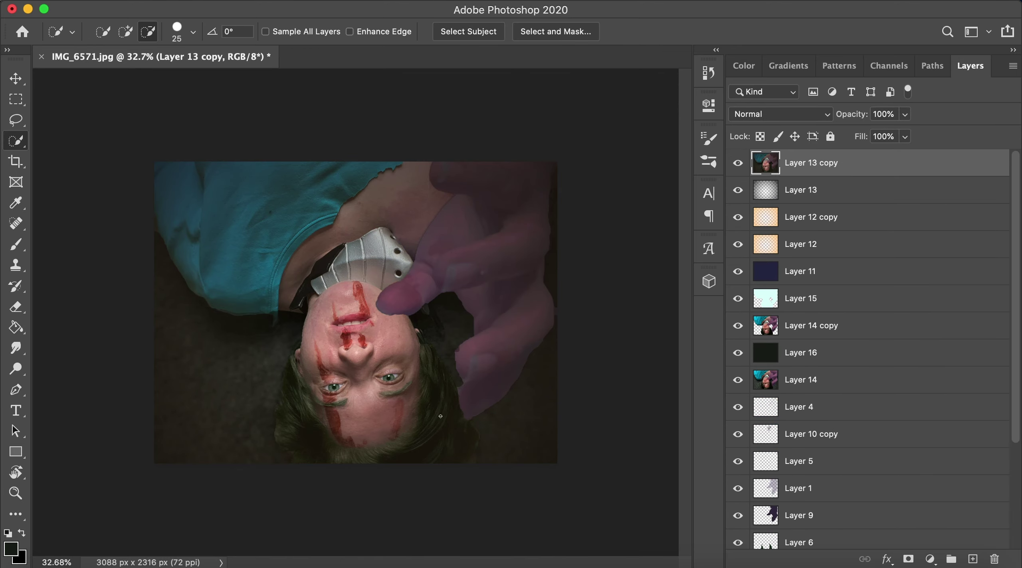
Switch to the Spot Healing Brush for retouching the hand's edge on Layer 13 copy, and save the document.
left_click(17, 223)
key("super+s")
left_click(737, 427)
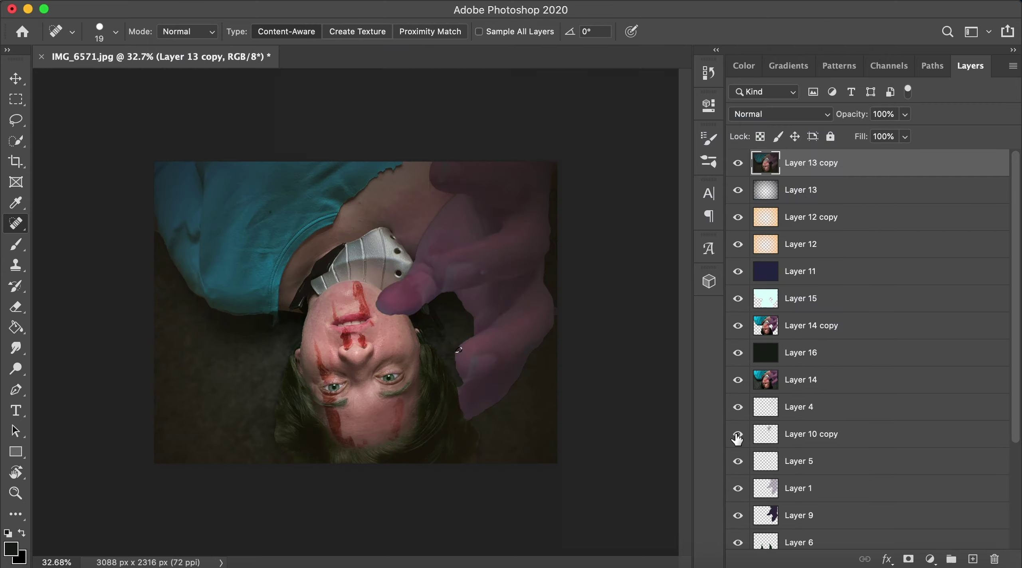